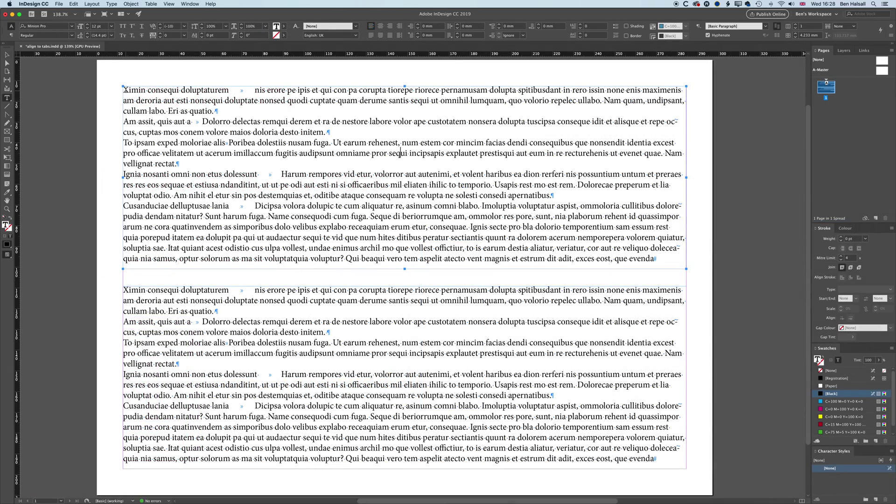
- Select the first paragraph's lead-in 'Ximin consequi doluptaturem', its tab and its body text in turn
click(236, 86)
key(shift+Left)
key(shift+Left)
key(shift+Left)
key(shift+Left)
key(shift+Left)
key(shift+Left)
key(shift+Left)
key(shift+Left)
key(shift+Left)
key(shift+Left)
key(shift+Left)
key(shift+Left)
key(shift+Left)
key(shift+Left)
key(shift+Left)
key(shift+Left)
key(shift+Left)
key(shift+Left)
key(shift+Left)
key(shift+Left)
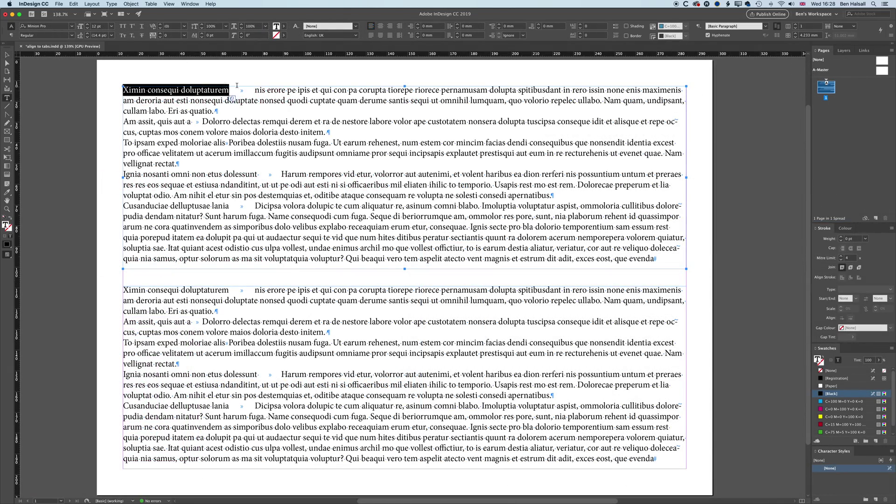
click(231, 90)
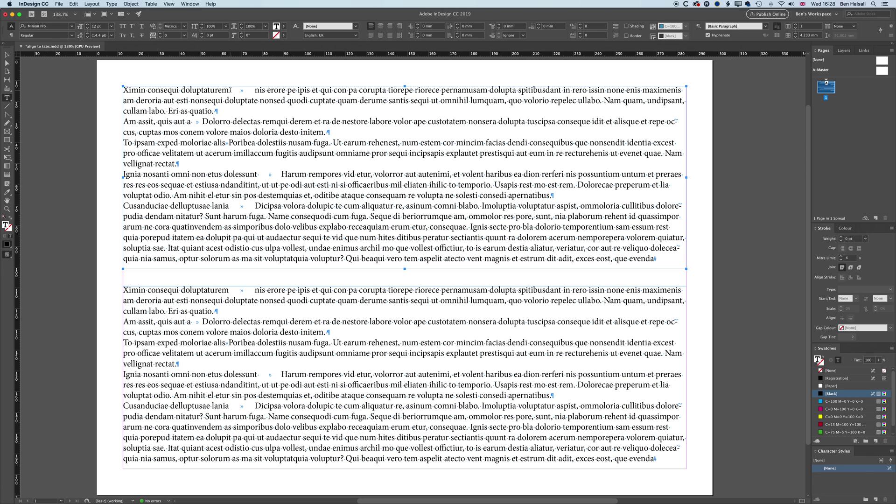
shift+click(252, 91)
click(255, 90)
shift+click(252, 100)
shift+click(218, 111)
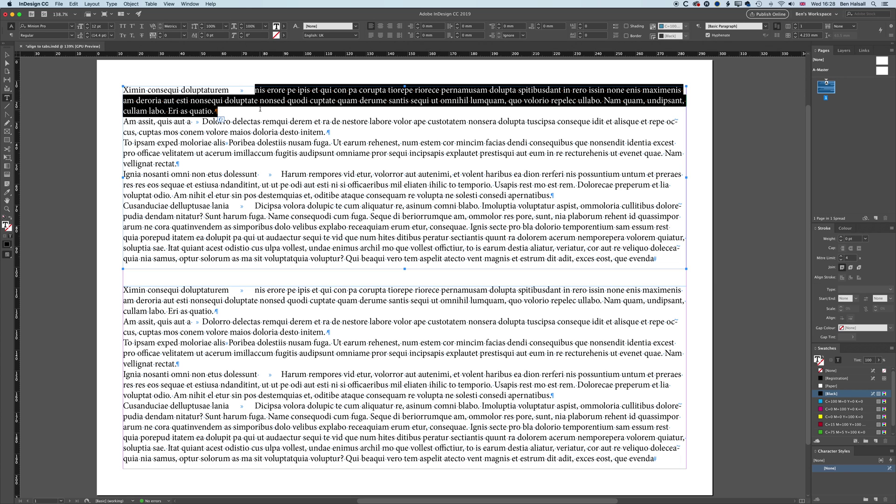
click(220, 112)
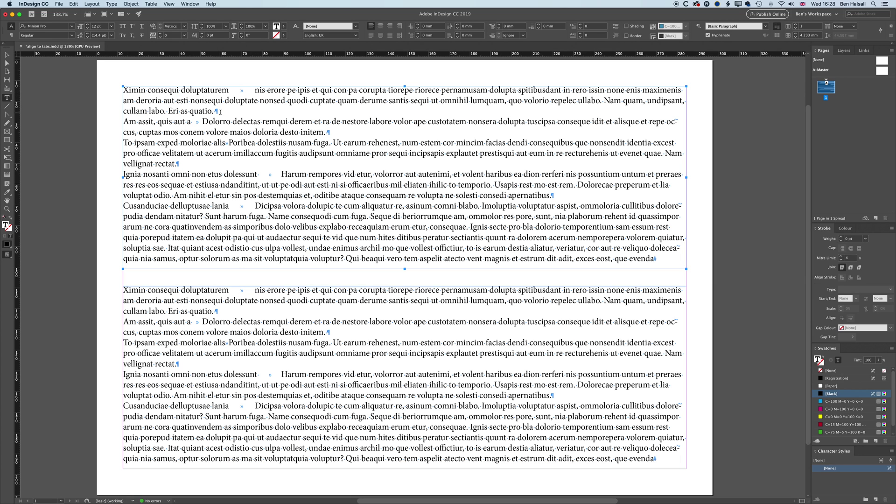
shift+click(256, 90)
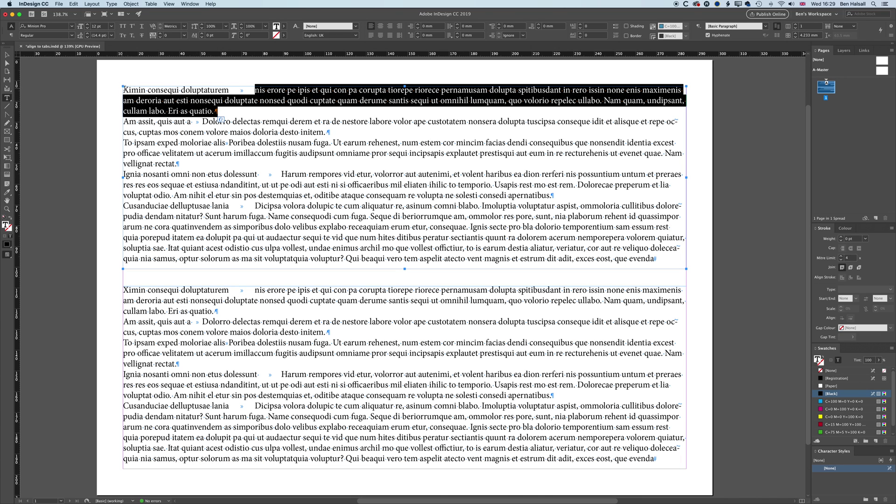
drag(229, 90, 124, 90)
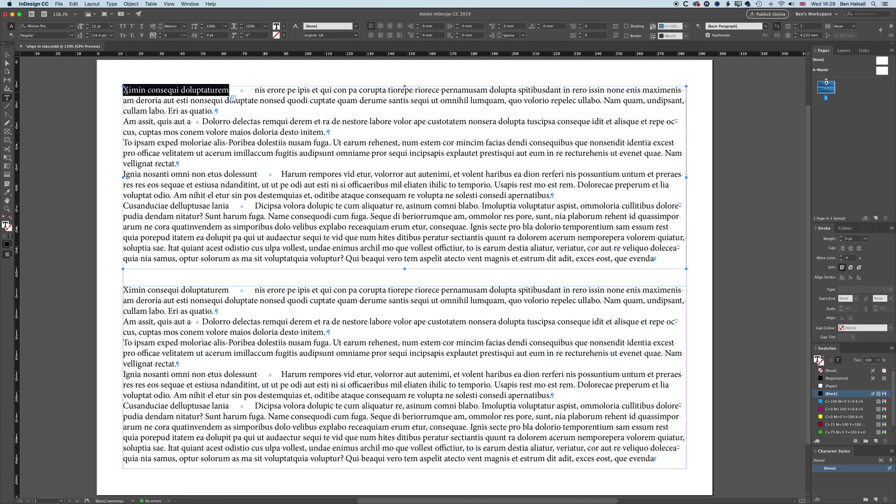
click(160, 90)
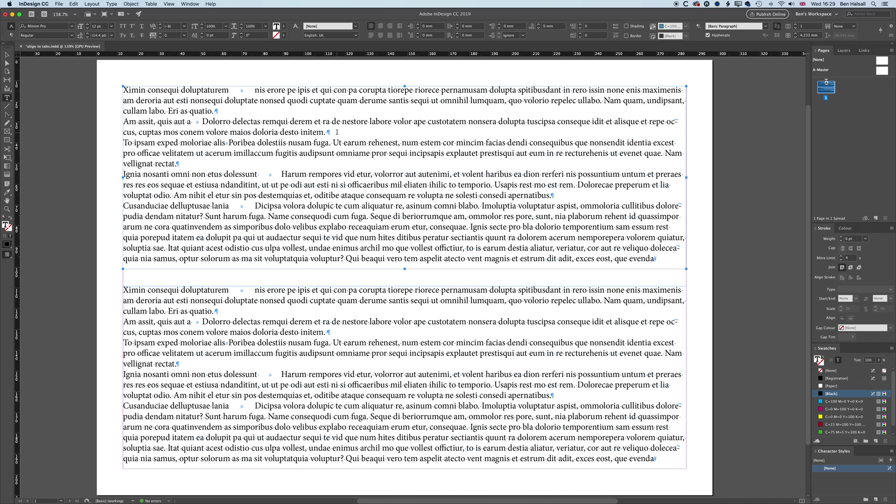
- Select the top frame's first two paragraphs and toggle hidden characters off and back on
drag(332, 132, 120, 90)
click(111, 4)
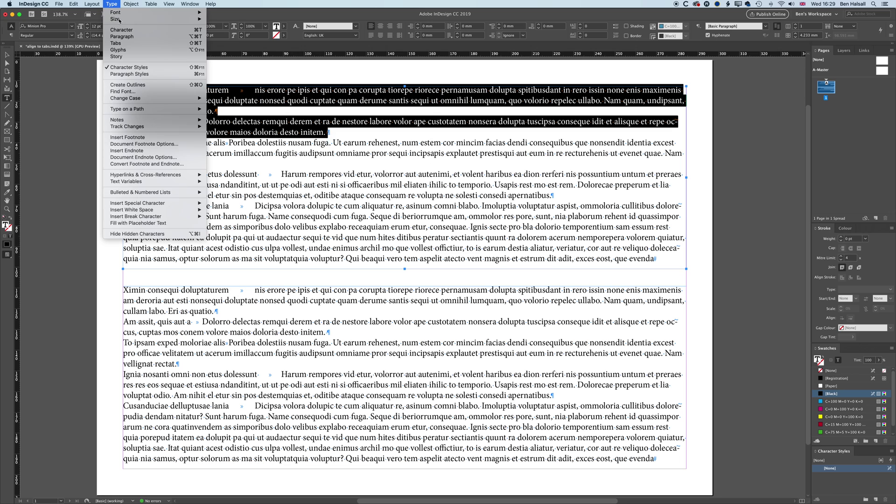
click(146, 235)
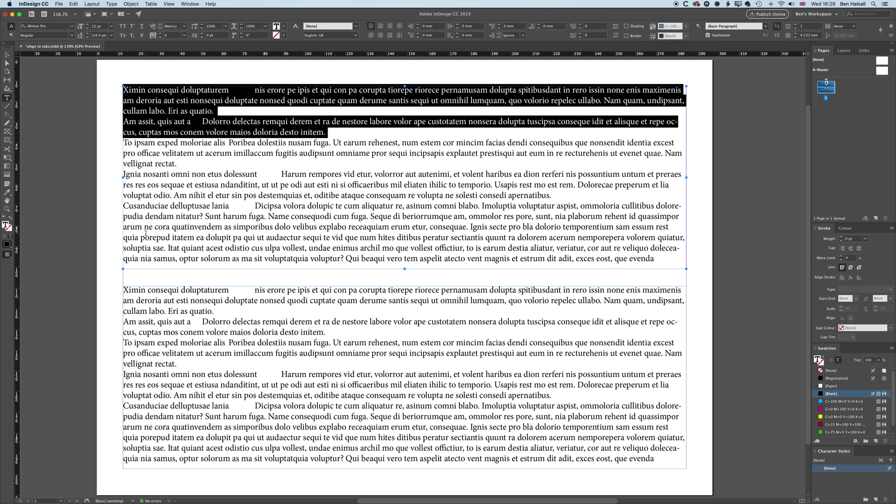
click(111, 4)
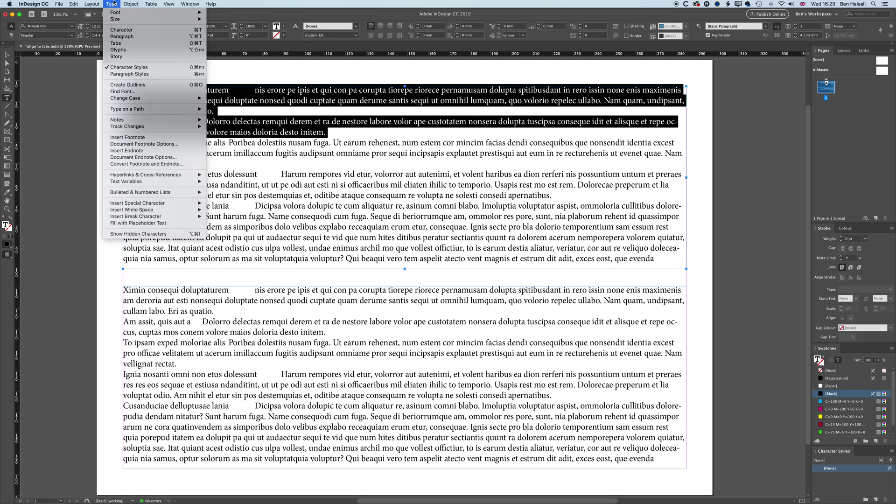
click(145, 235)
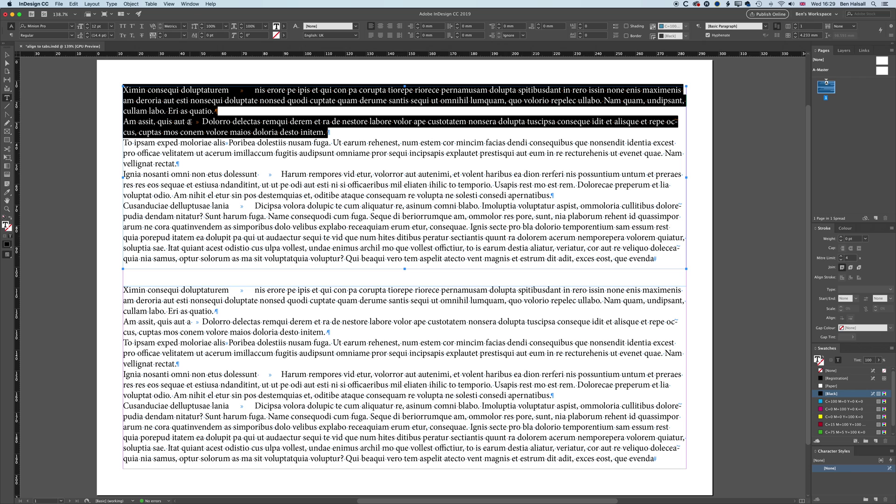
- Choose the [Essentials Classic] workspace, then reset Essentials Classic to its defaults
click(187, 4)
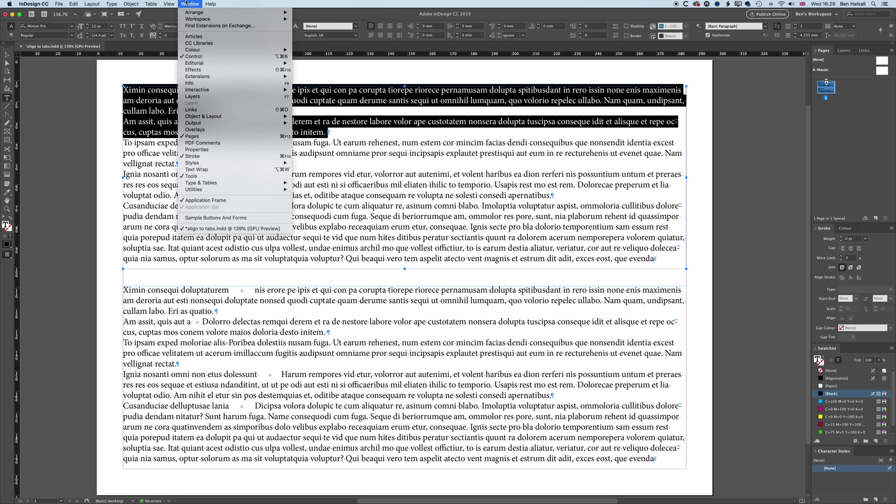
mouse_move(190, 20)
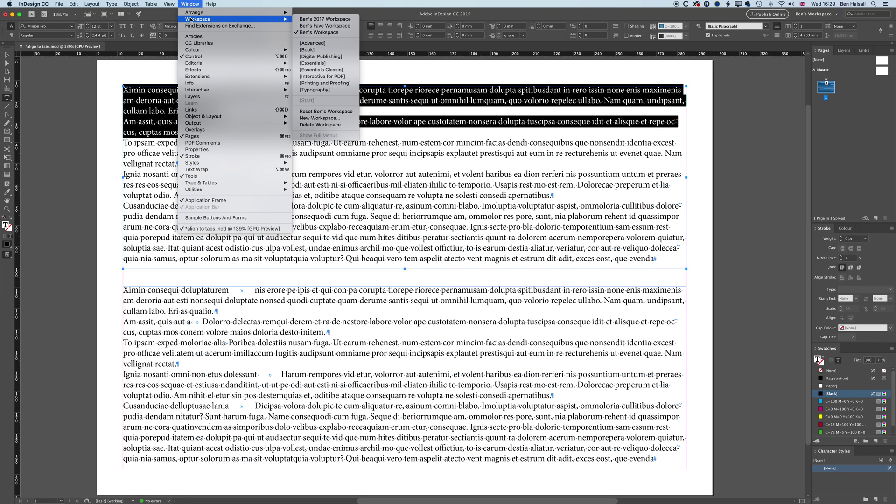
click(321, 69)
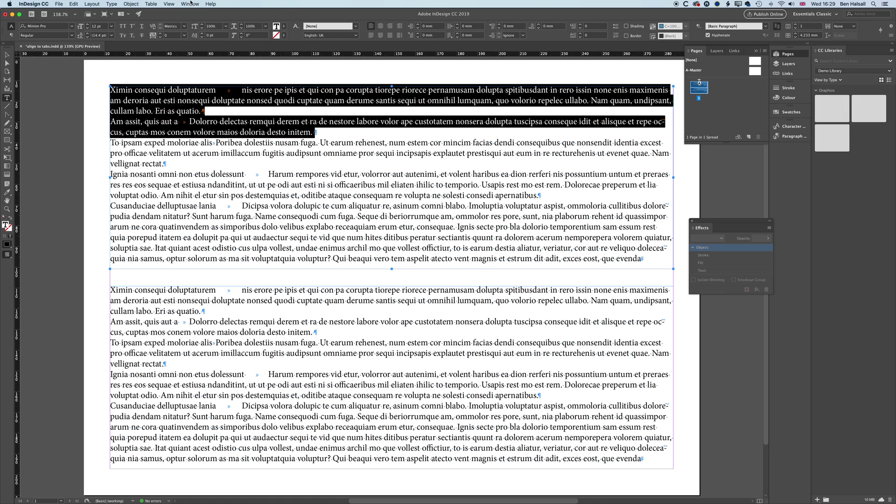
click(189, 4)
mouse_move(224, 19)
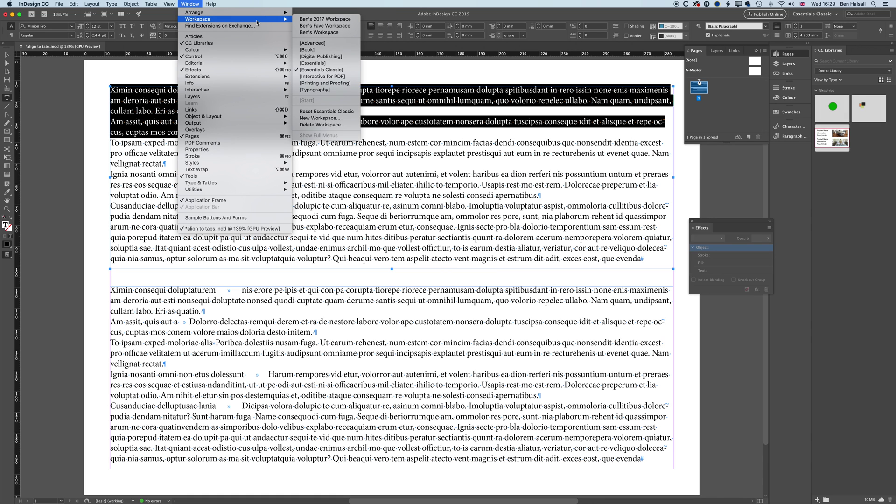
click(326, 111)
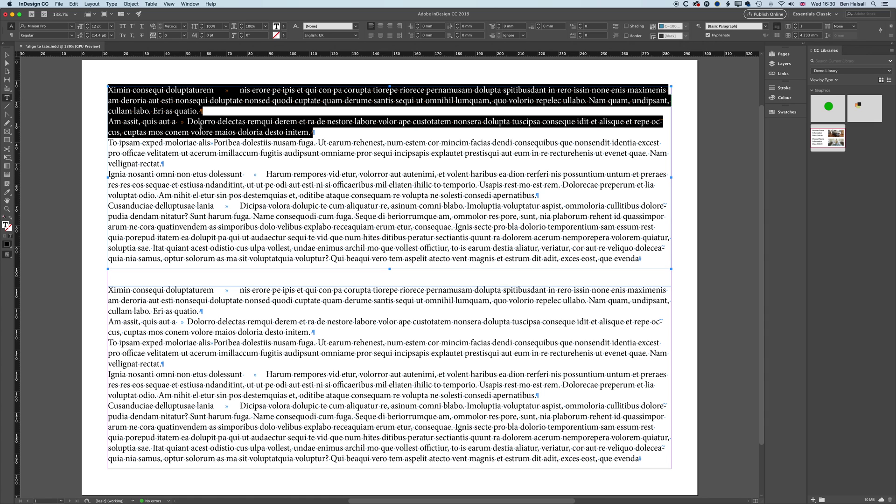
click(112, 4)
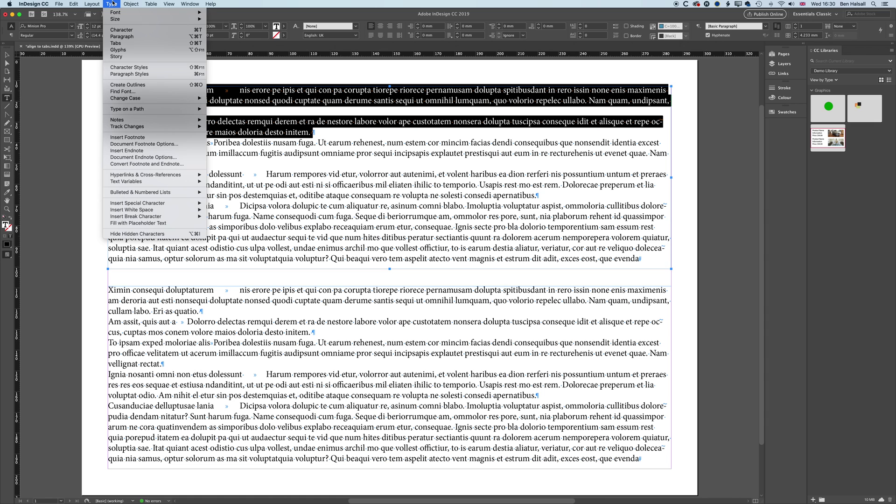
- Place a left tab stop at exactly 75 mm in the Tabs panel ruler
click(116, 43)
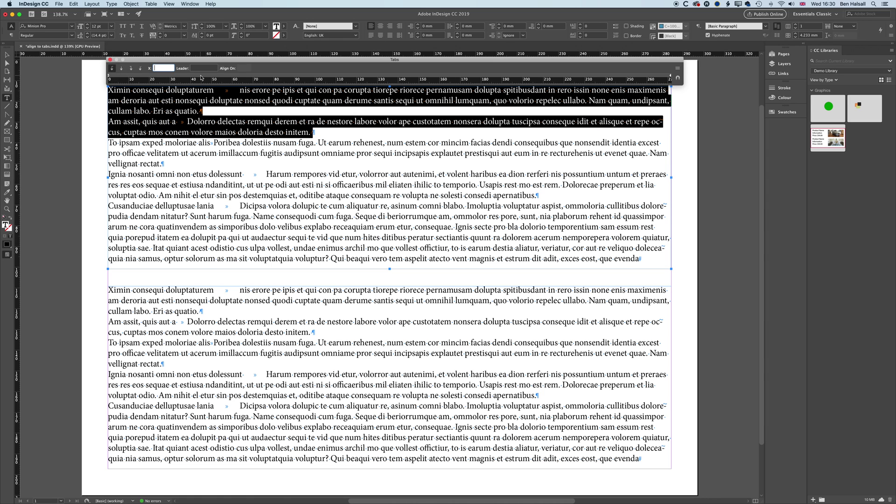
drag(202, 77, 266, 78)
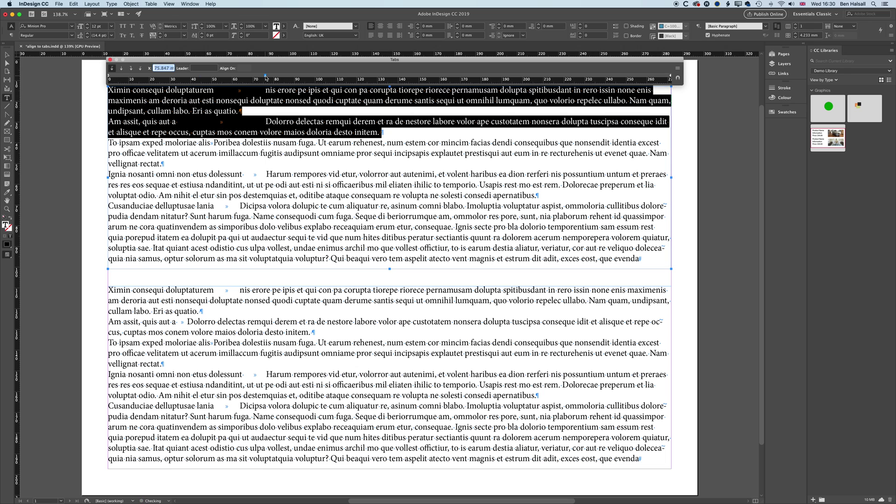
click(160, 68)
double_click(165, 69)
text(75)
key(Tab)
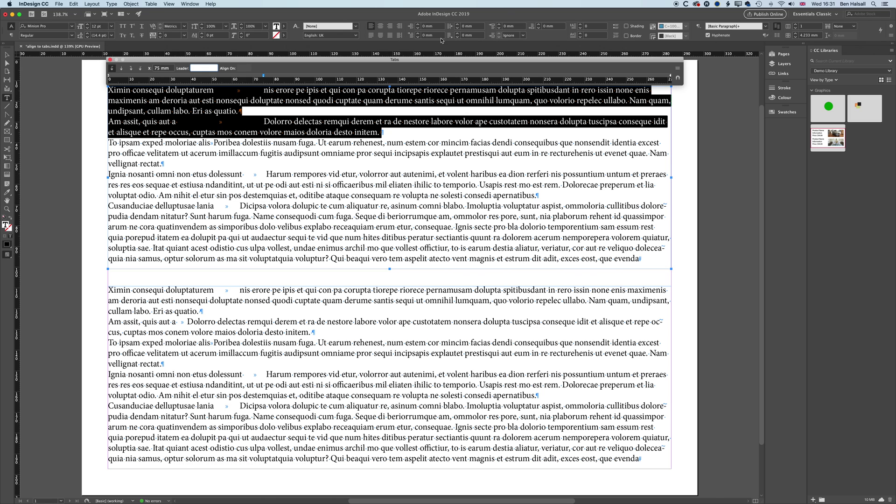
- Give the first two paragraphs a 75 mm left indent in the Control panel
click(112, 4)
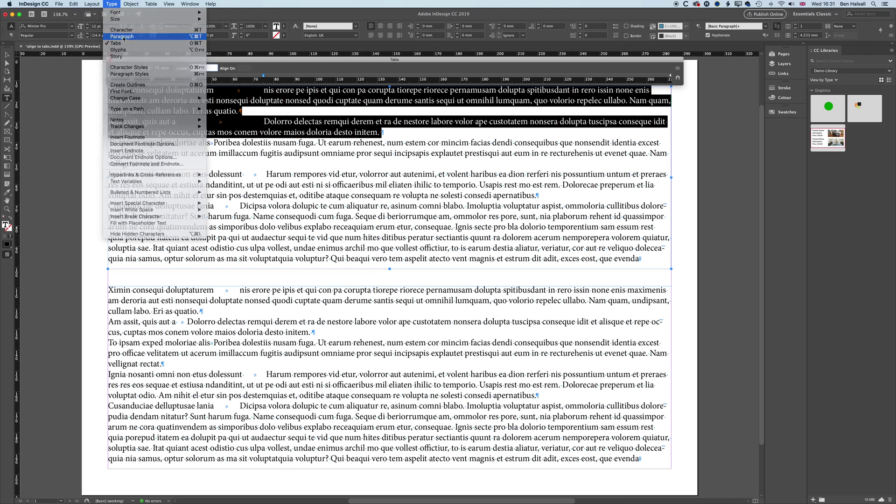
click(140, 46)
drag(256, 120, 487, 154)
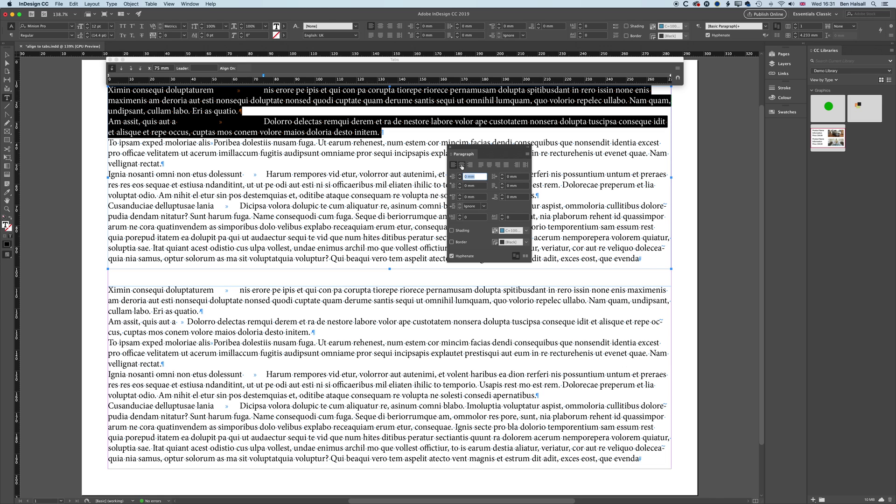
click(450, 146)
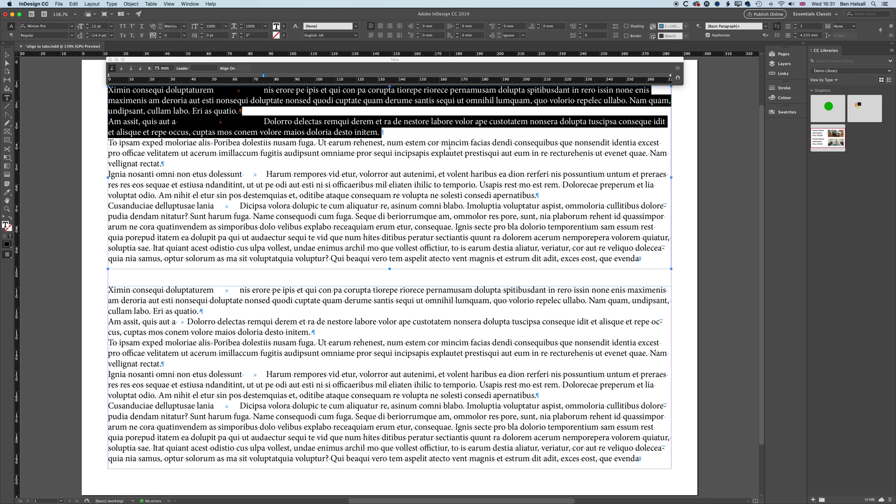
click(416, 27)
text(75)
key(Tab)
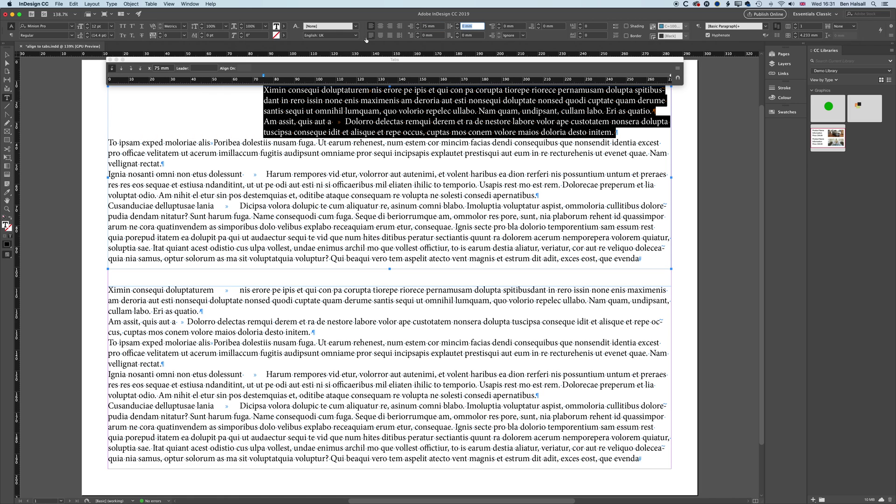
click(316, 60)
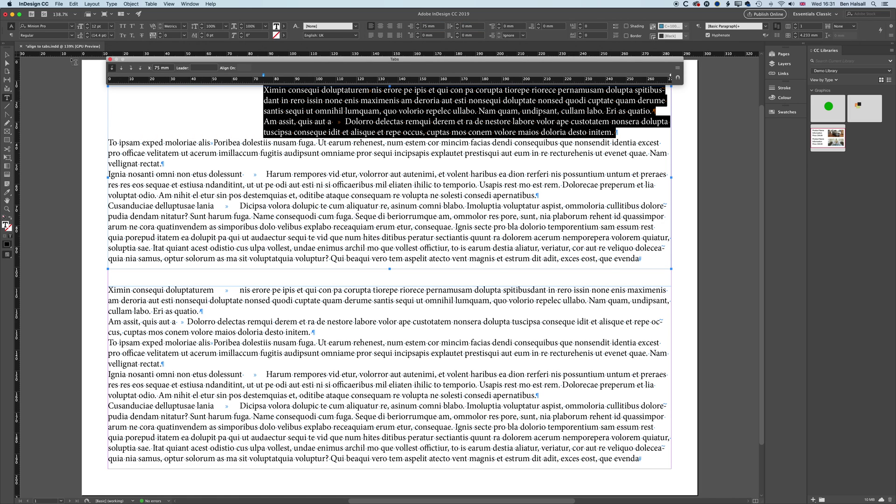
click(110, 60)
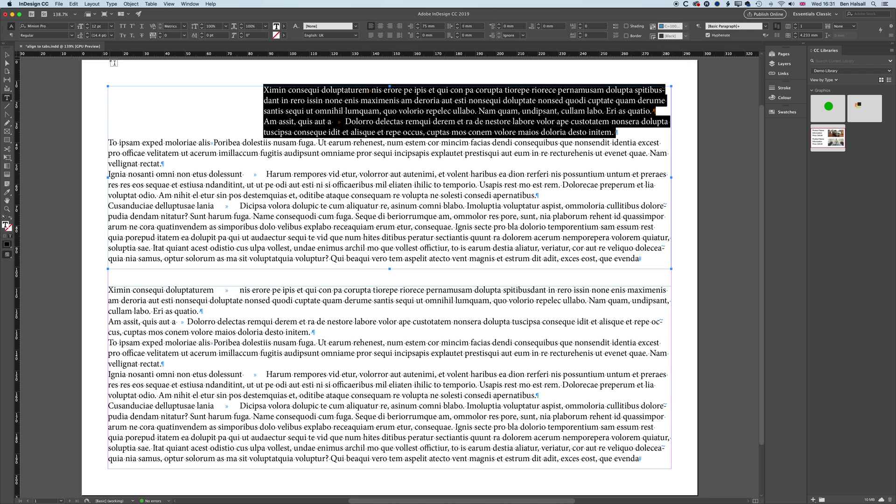
- Set their first-line indent to -75 mm
click(423, 35)
text(-75)
key(Tab)
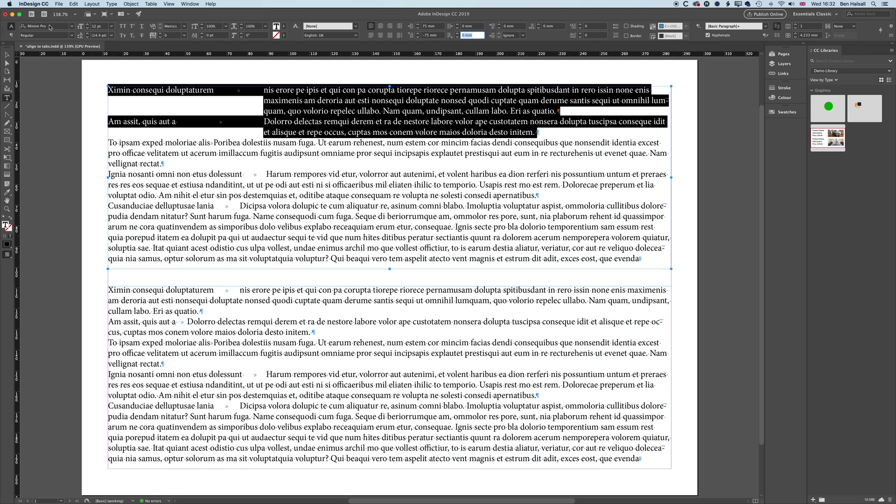
click(50, 27)
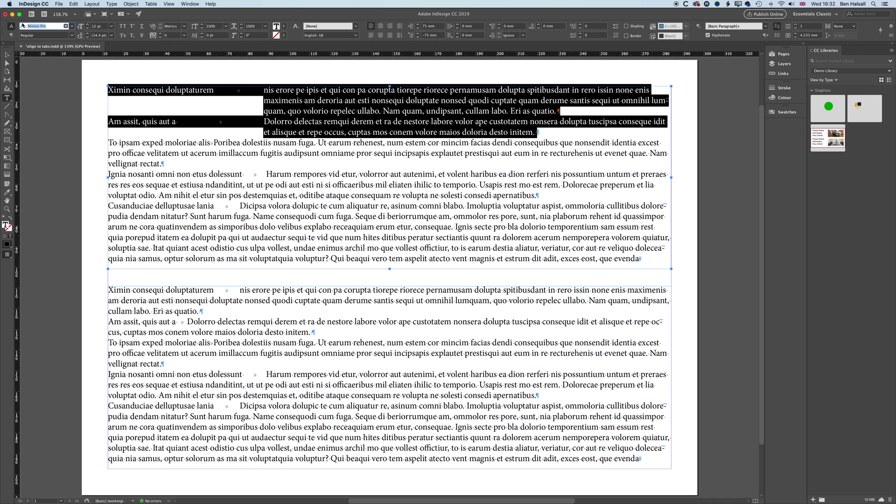
- Search 'myria' in the font field and set the paragraphs in Myriad Pro Regular
text(myriad)
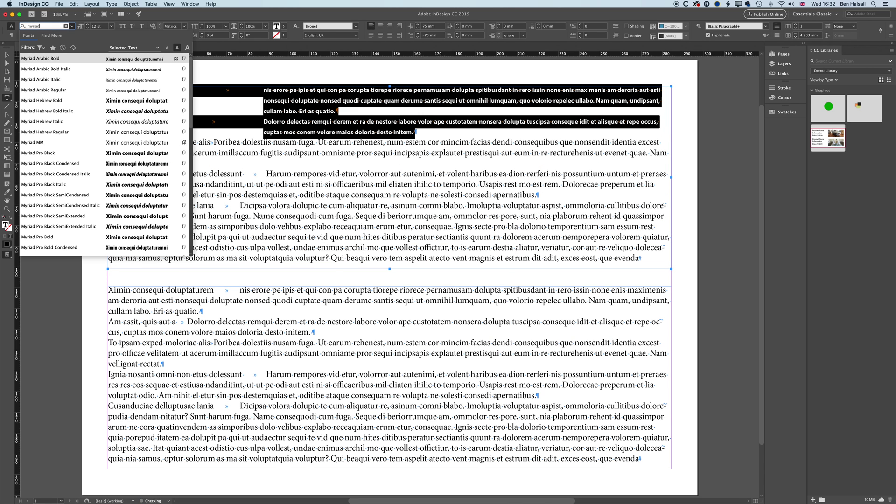
scroll(189, 97, down, 5)
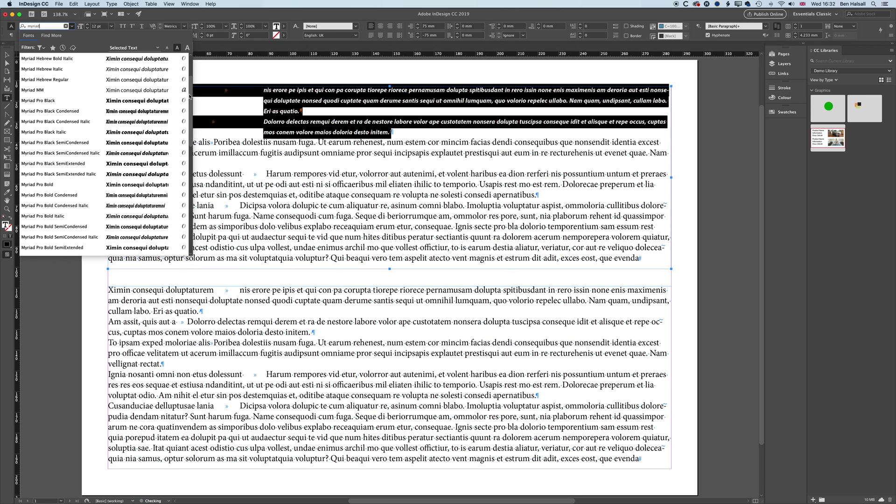
scroll(190, 96, down, 6)
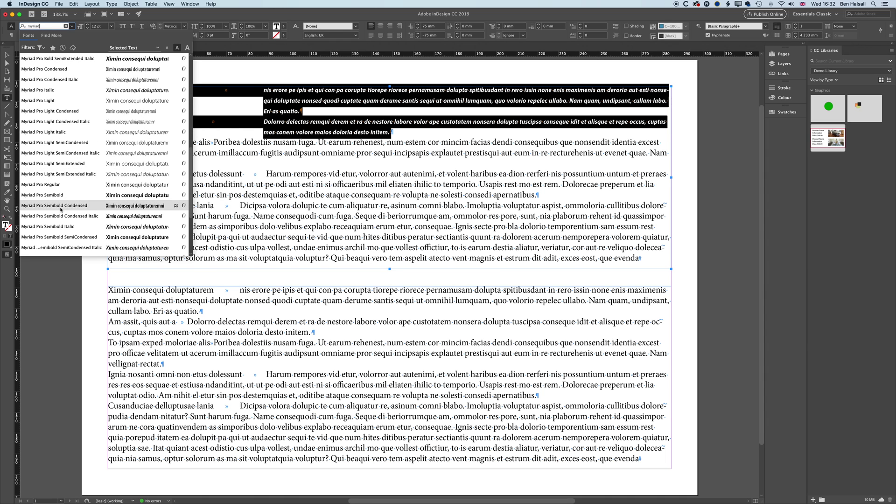
click(45, 184)
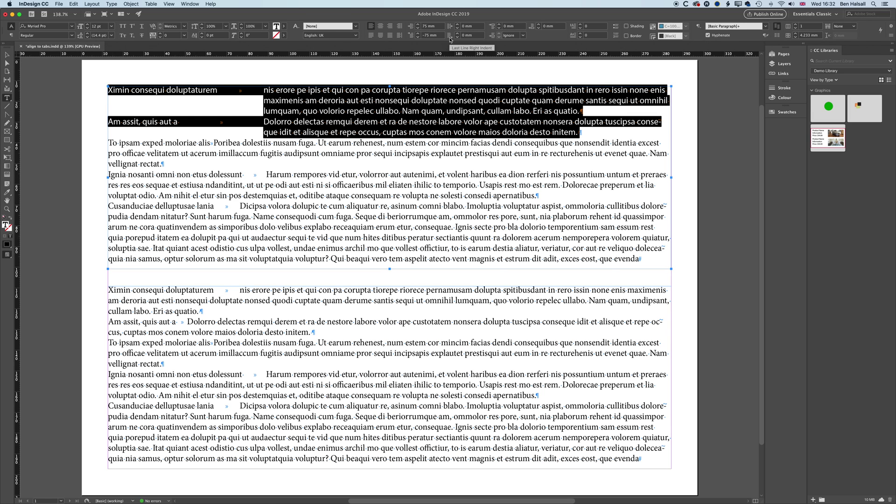
click(112, 4)
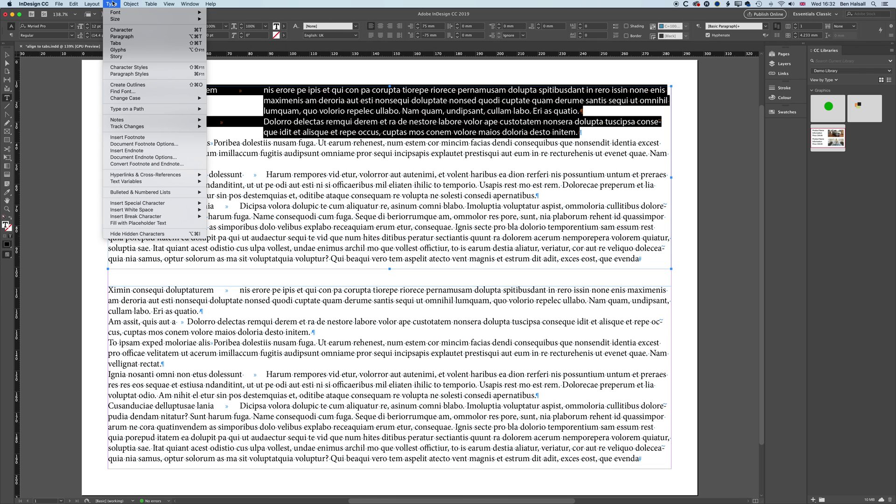
- Raise Space After to 4 mm in the Paragraph panel for the selected paragraphs
click(119, 37)
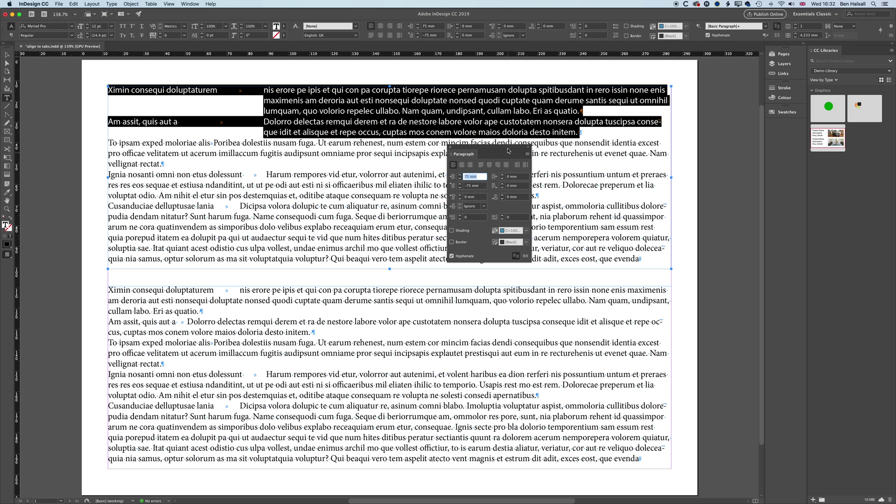
click(502, 195)
click(502, 195)
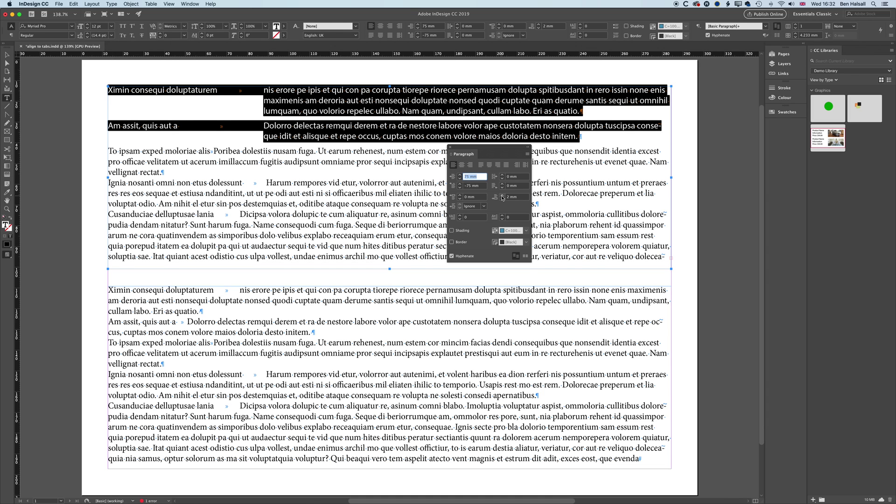
click(502, 197)
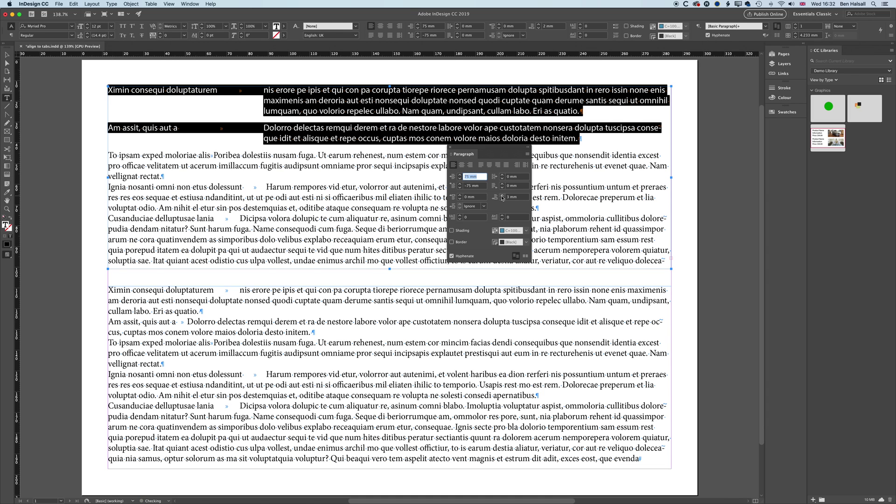
click(502, 197)
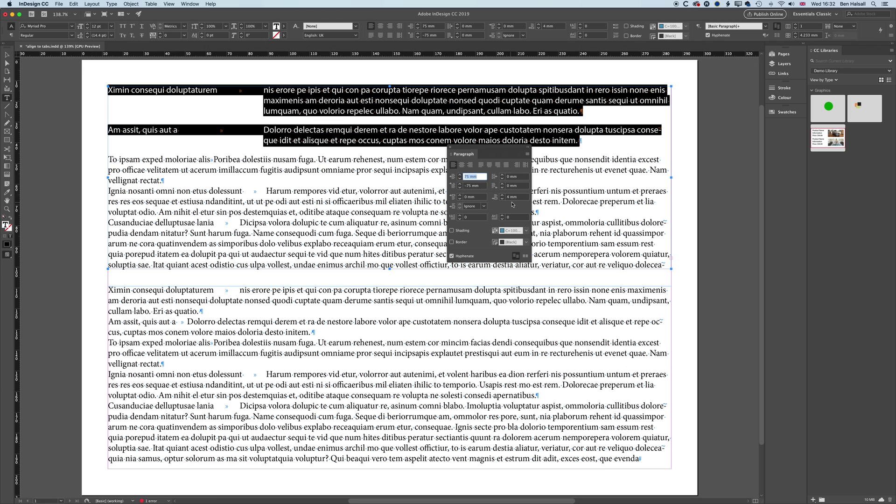
click(451, 147)
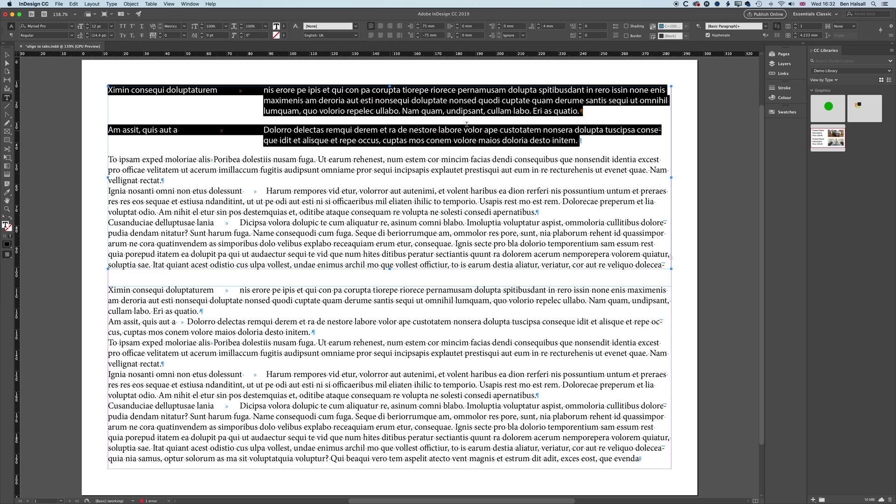
- Create a paragraph style from the formatting and rename Paragraph Style 1 to 'Para with Indent'
click(112, 4)
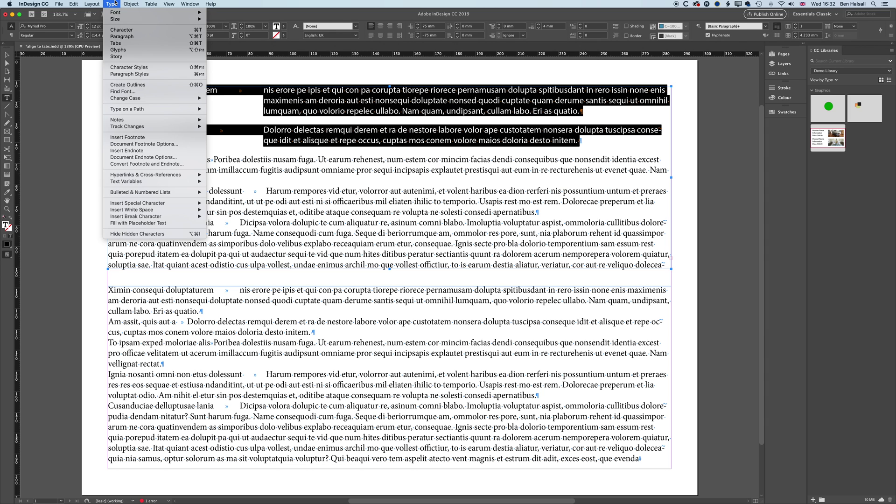
click(119, 74)
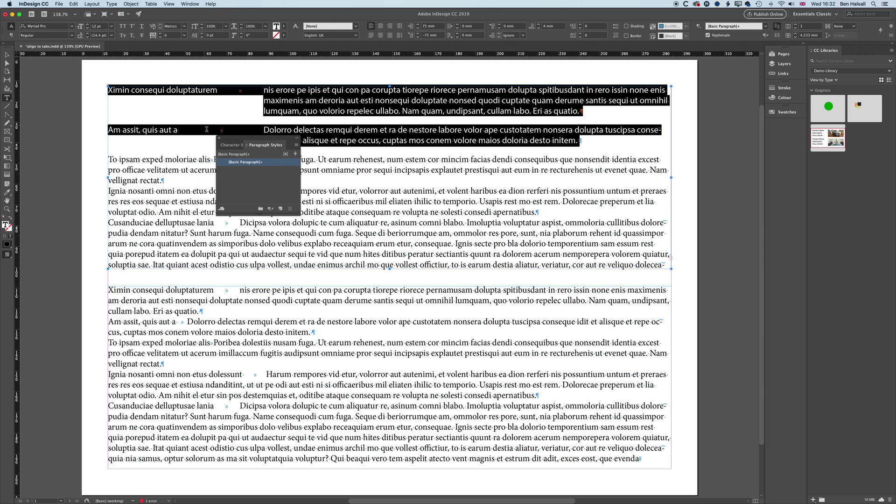
drag(243, 139, 368, 186)
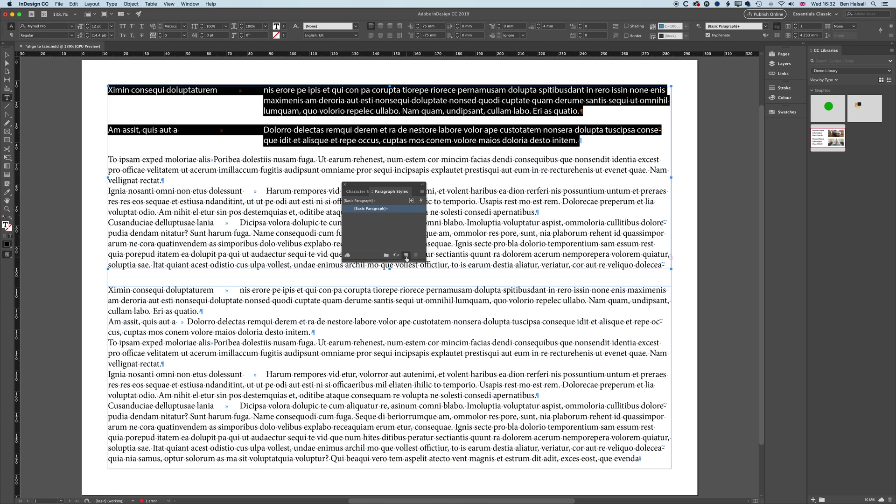
click(405, 255)
click(381, 217)
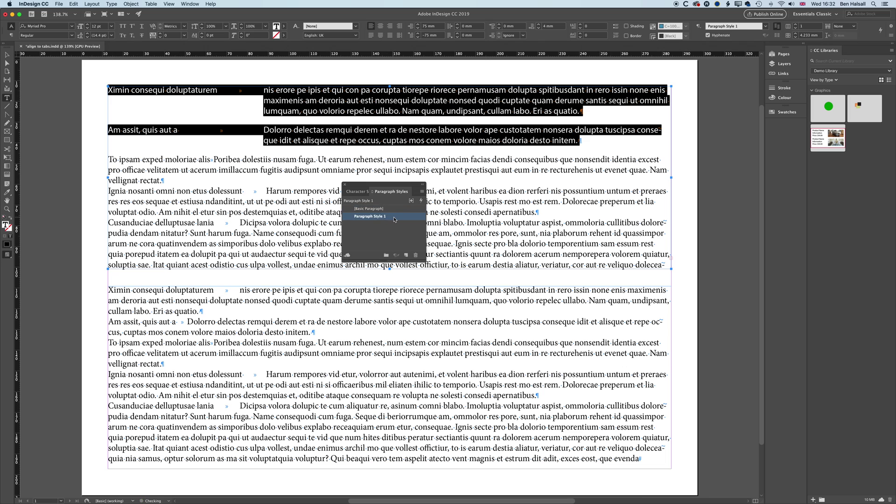
double_click(381, 217)
text(Par)
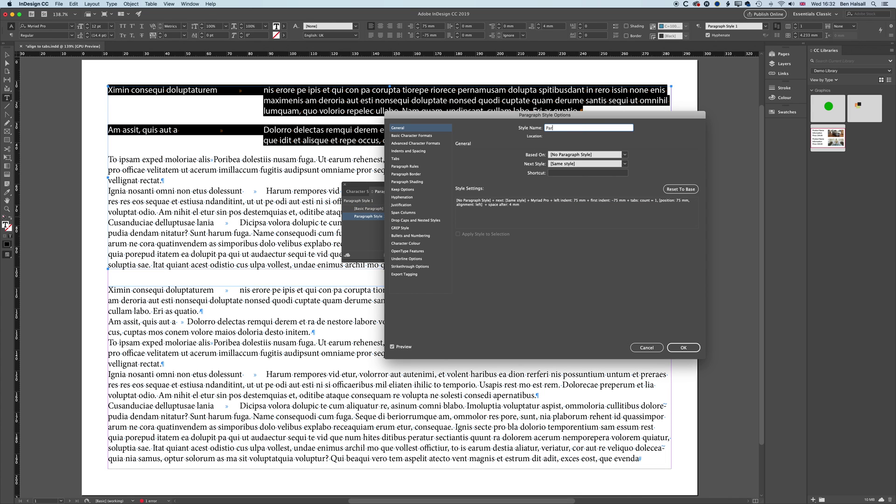
text(a with Indent)
key(Tab)
- Apply Para with Indent to the top list's third and 'Ignia nosanti' paragraphs
click(684, 348)
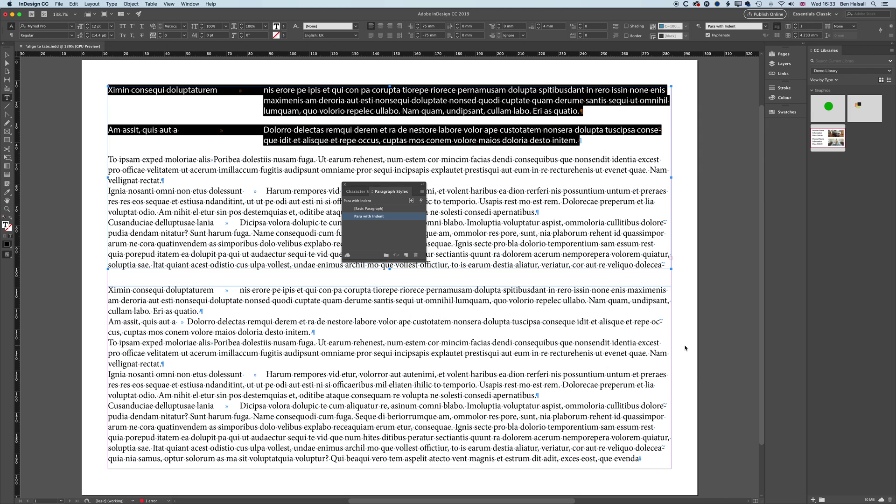
drag(386, 186, 723, 148)
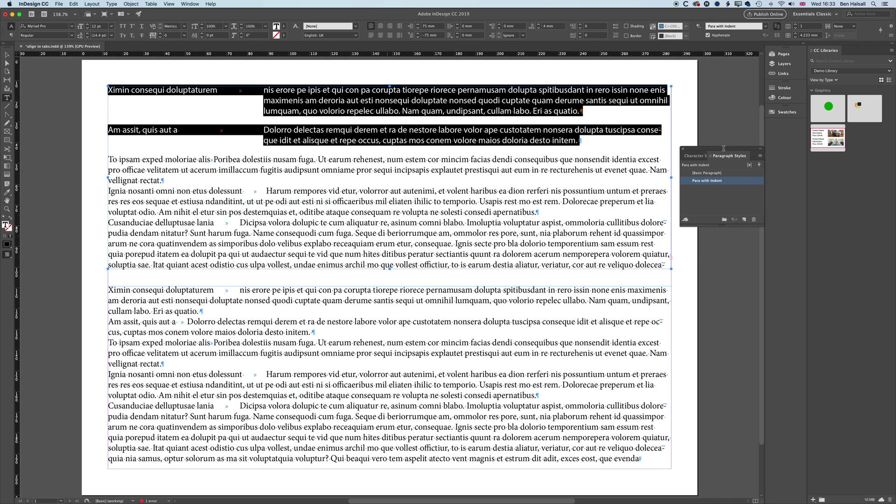
click(311, 170)
click(738, 181)
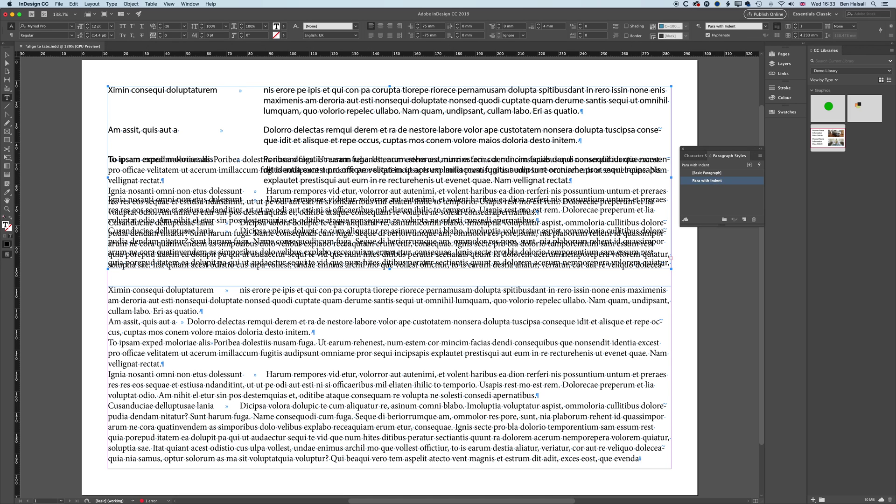
click(328, 199)
key(super+1)
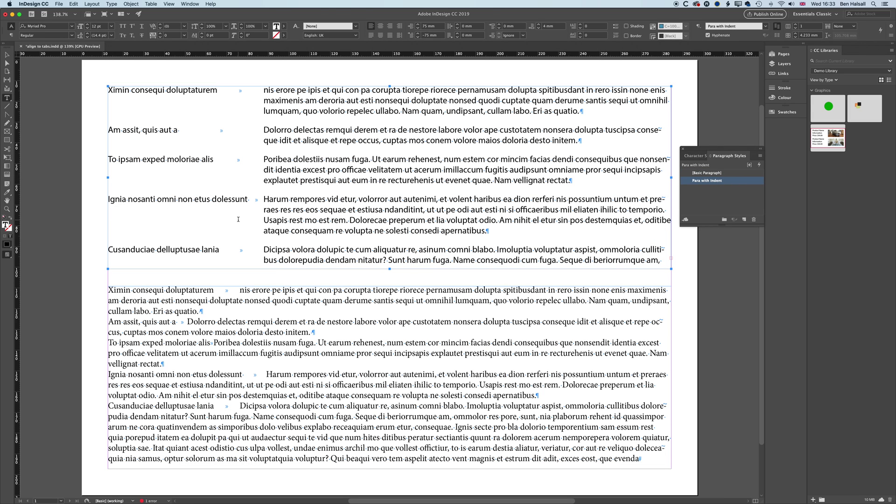
- Select the lower text frame and apply Para with Indent to all its text
click(7, 56)
click(183, 298)
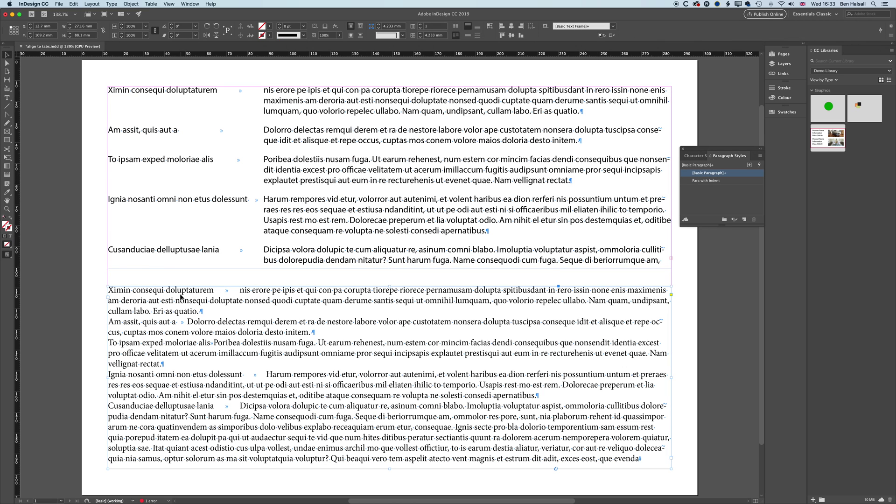
click(725, 182)
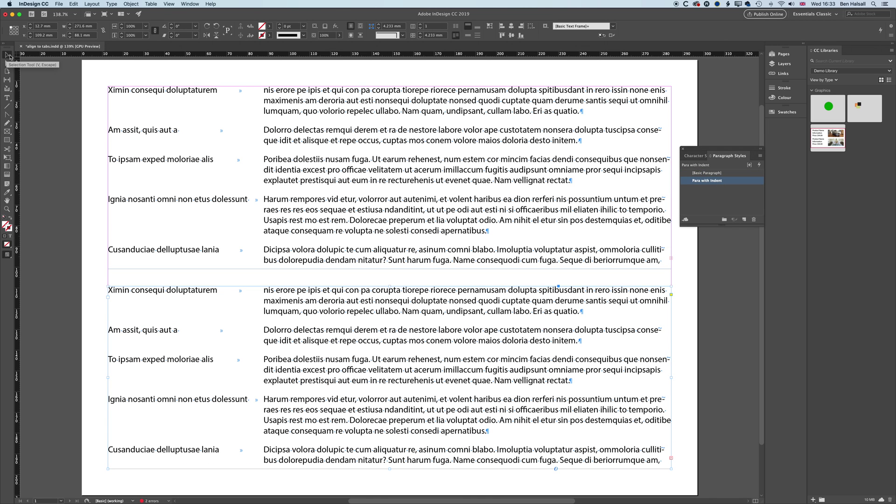
click(8, 56)
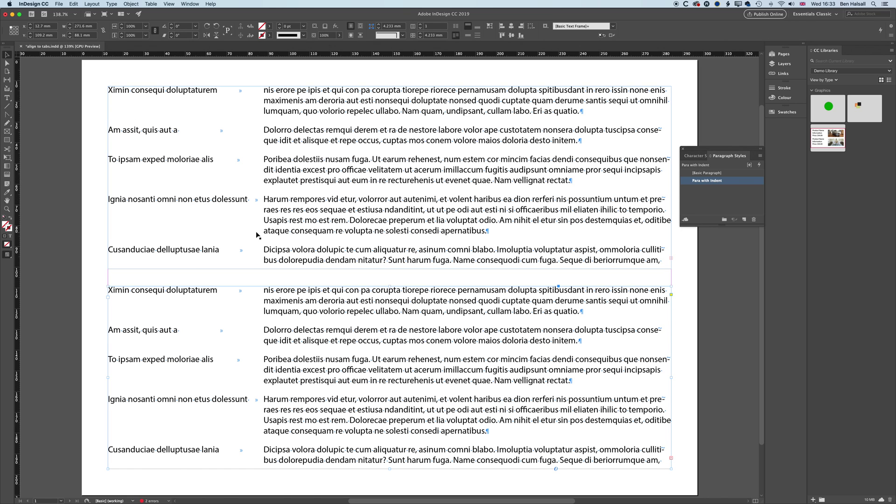
- In Para with Indent's Drop Caps and Nested Styles, add a nested style using a new character style
double_click(734, 181)
drag(525, 114, 565, 94)
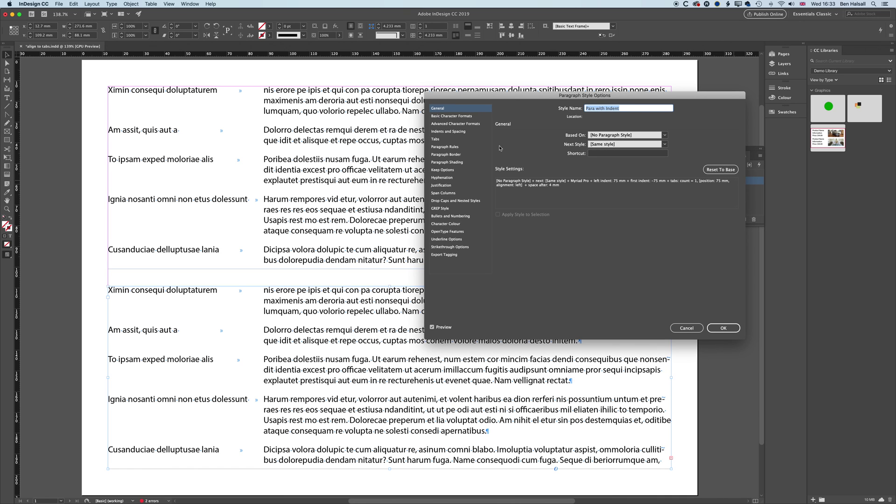
click(456, 201)
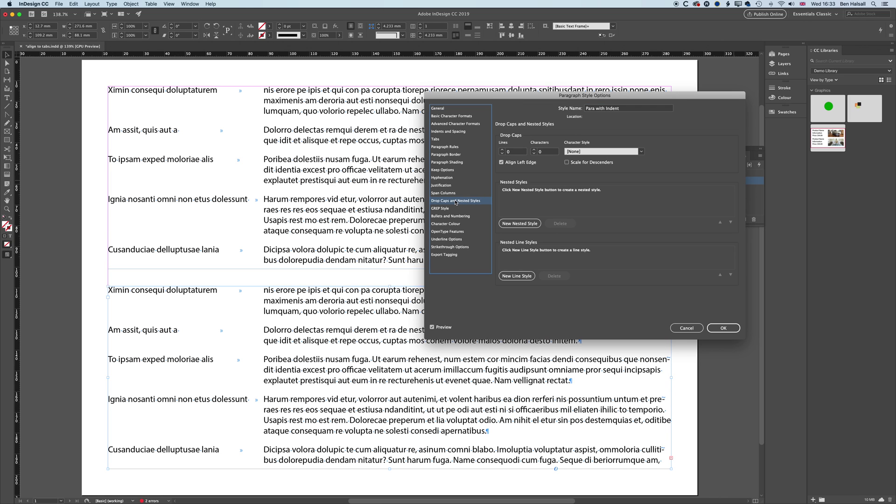
click(519, 227)
click(549, 190)
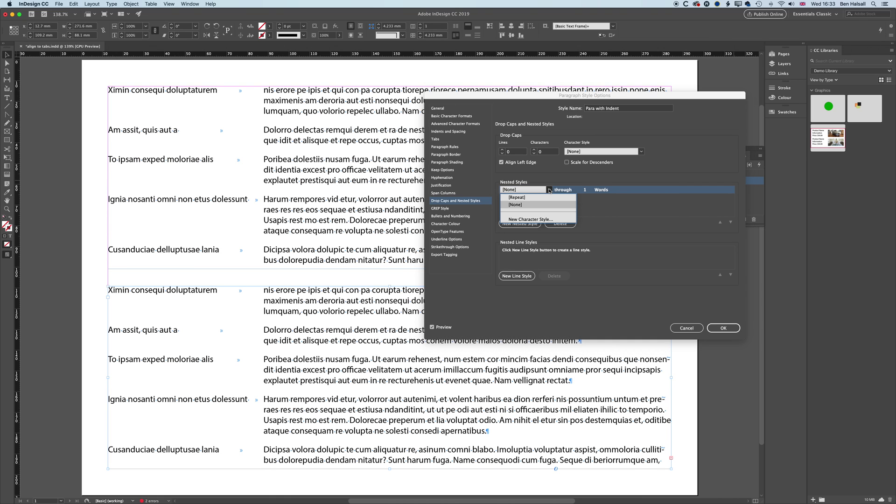
click(531, 220)
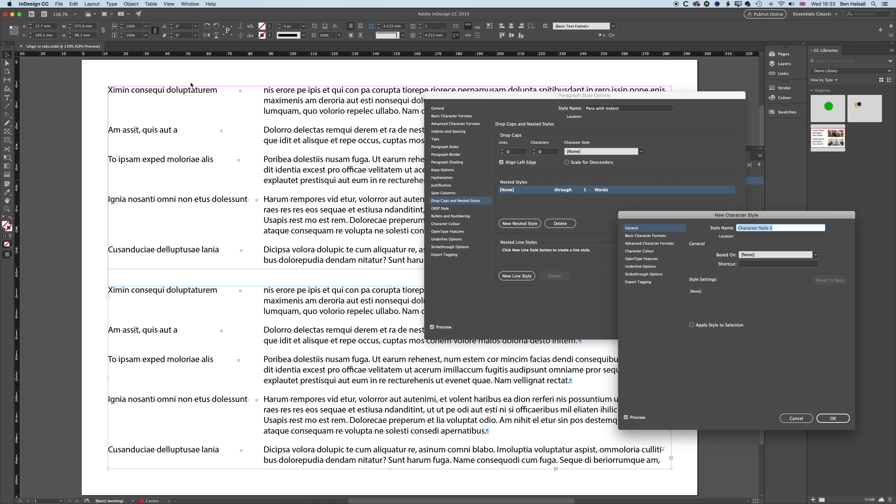
- Make the new character style Bold with the red C=15 M=100 Y=100 K=0 colour
click(651, 237)
click(742, 269)
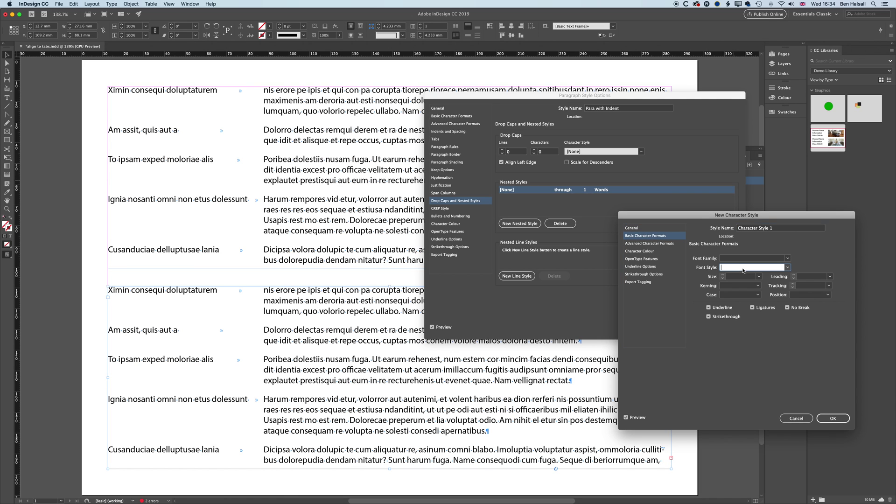
click(787, 267)
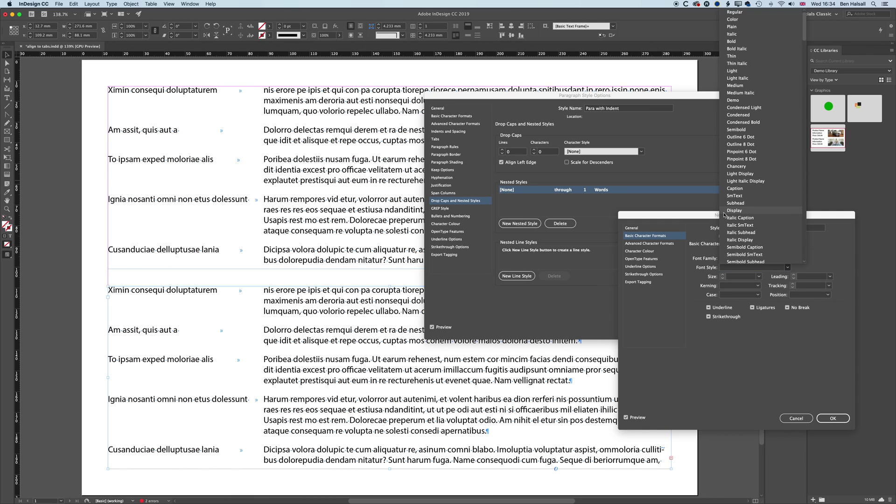
click(698, 237)
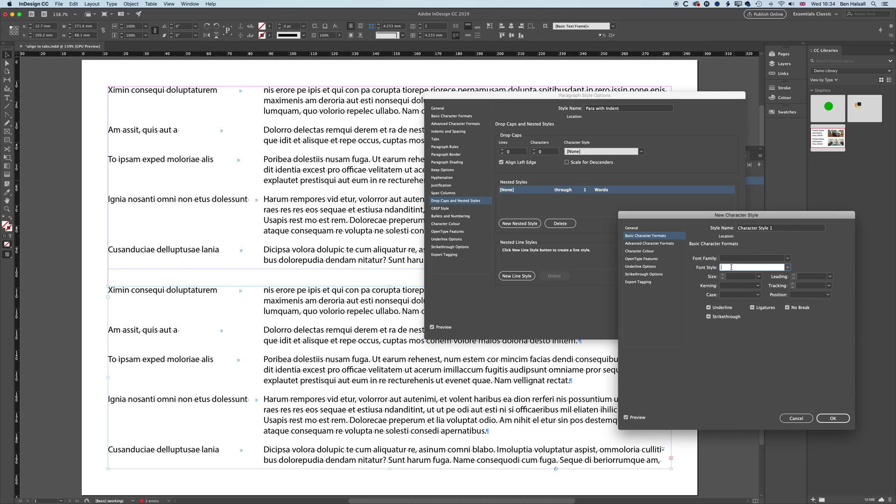
text(Bold)
key(Tab)
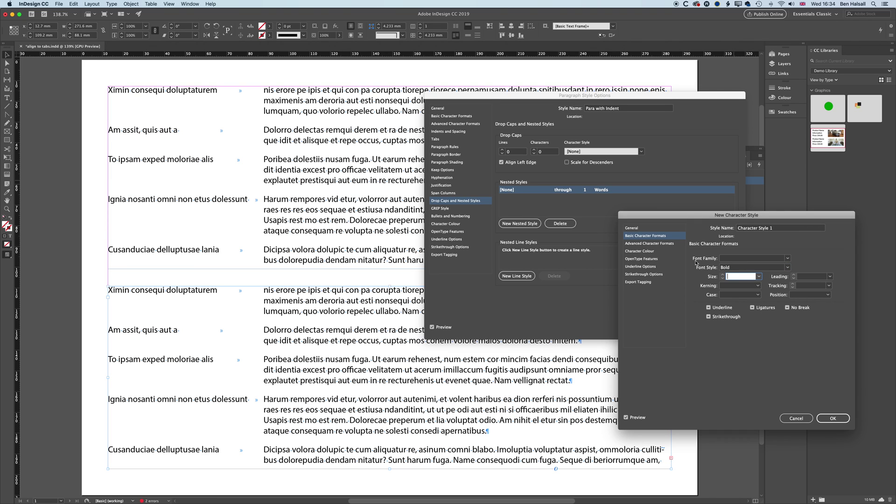
click(646, 255)
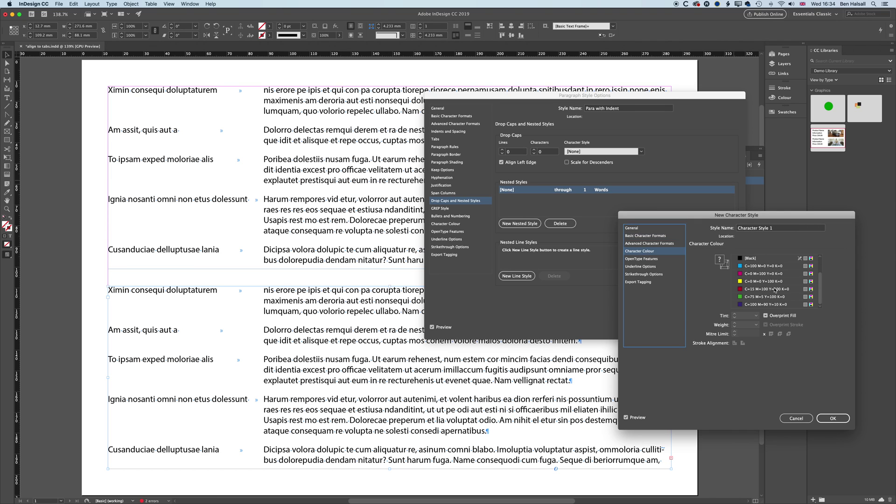
click(742, 289)
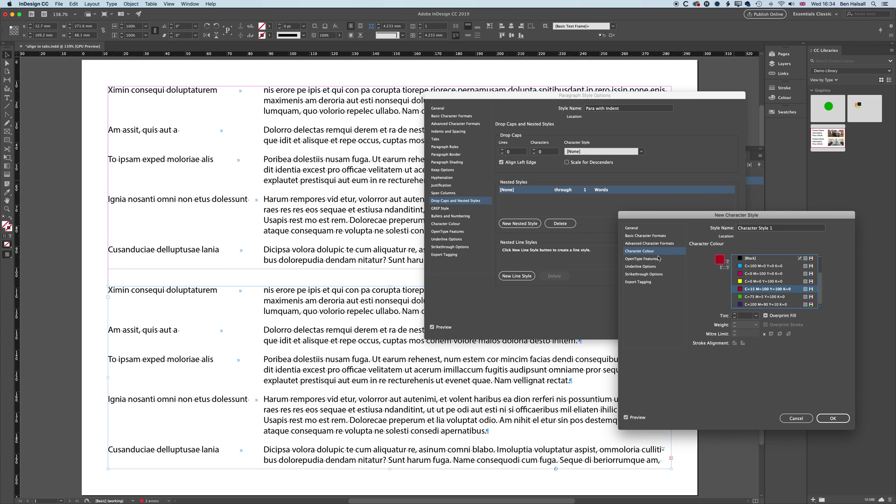
click(829, 418)
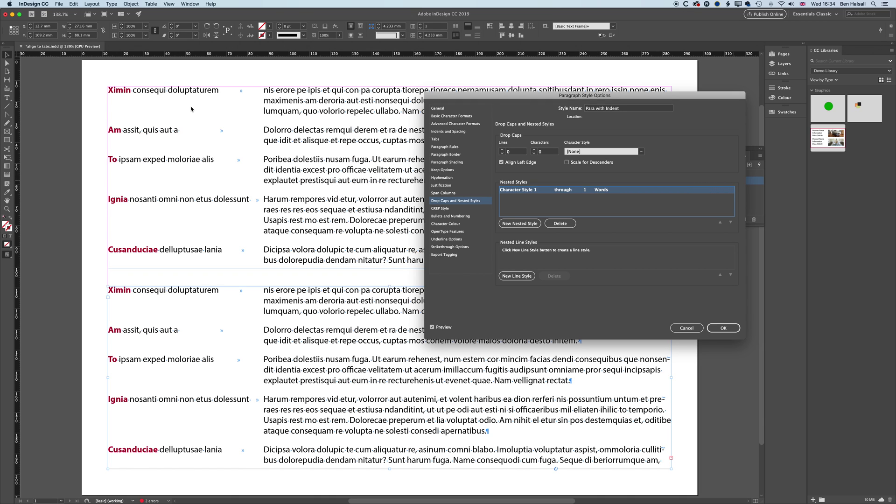
- Change the nested style from 'through 1 Words' to 'up to 1 Tab Characters'
click(566, 191)
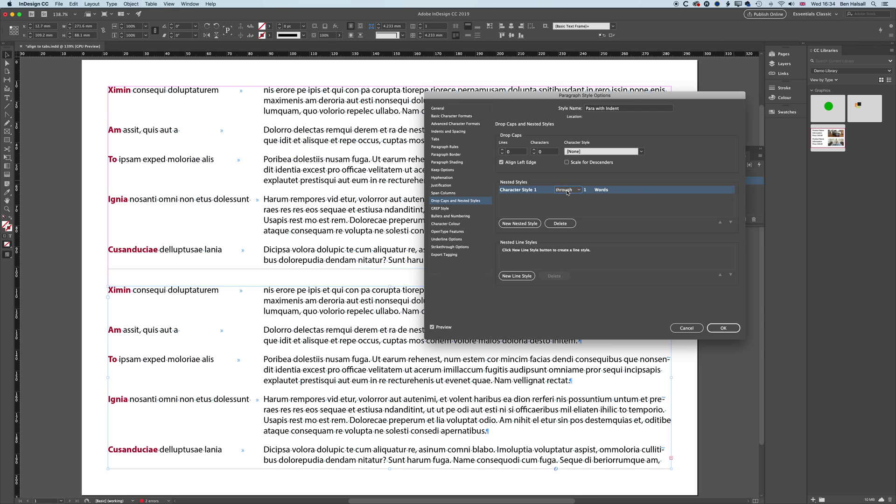
click(578, 190)
click(567, 204)
click(602, 189)
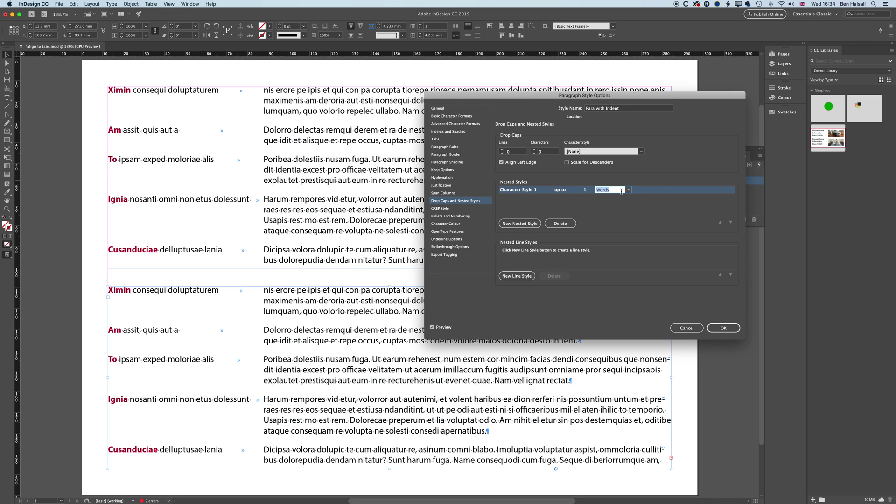
click(628, 190)
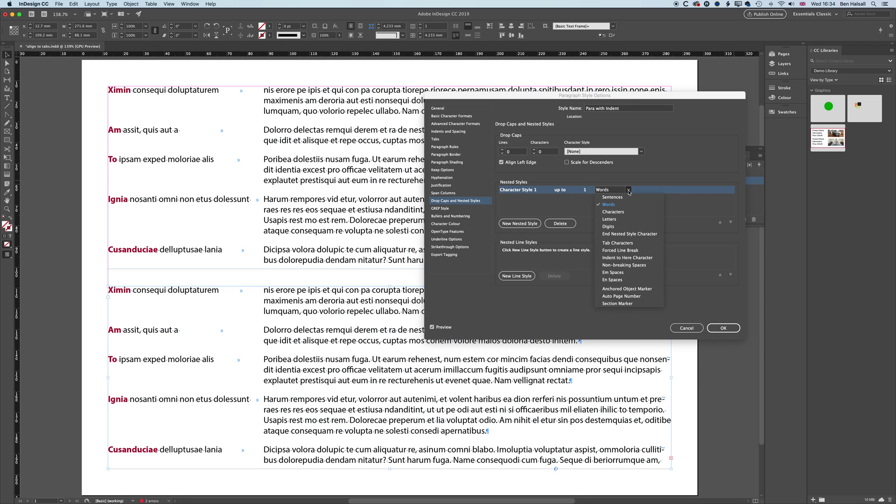
click(630, 243)
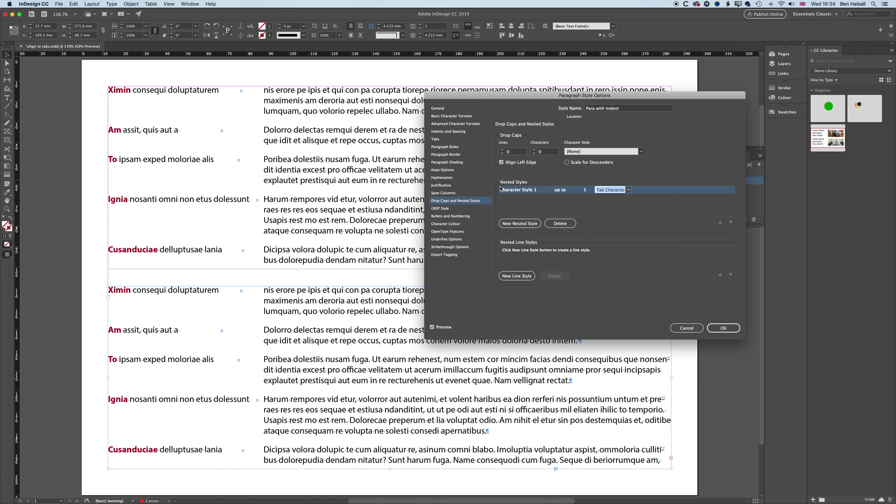
click(573, 209)
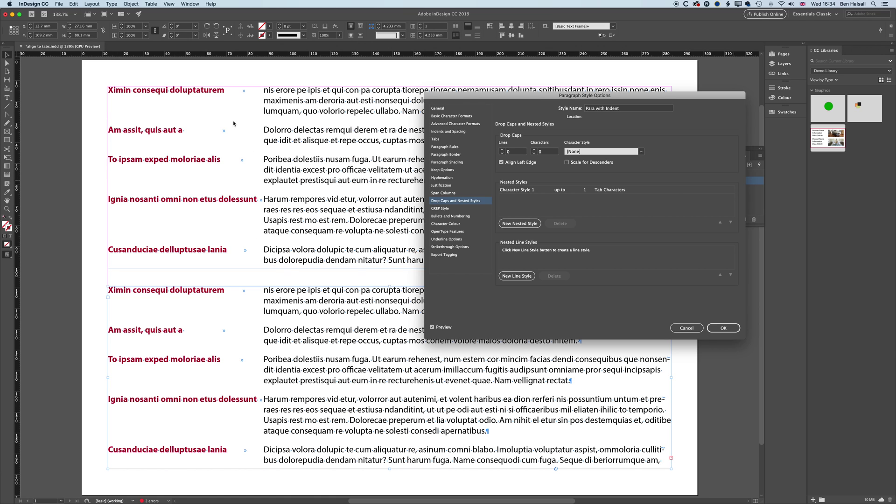
- Set Para with Indent's left indent to 80 mm and first-line indent to -80 mm
click(454, 132)
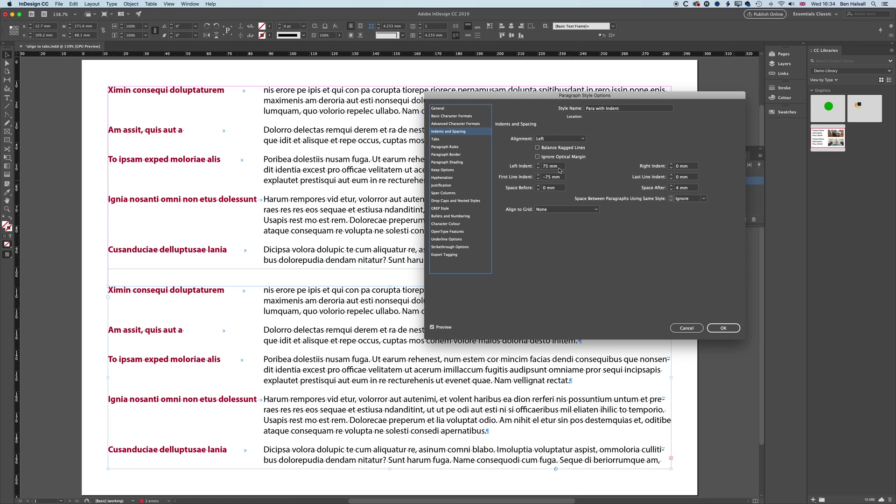
click(538, 165)
click(538, 164)
click(538, 164)
click(538, 164)
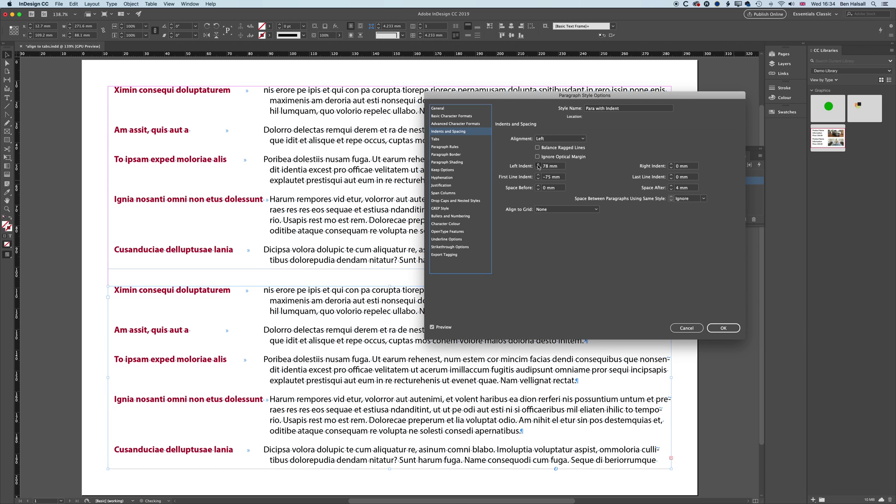
click(539, 165)
click(537, 179)
click(538, 180)
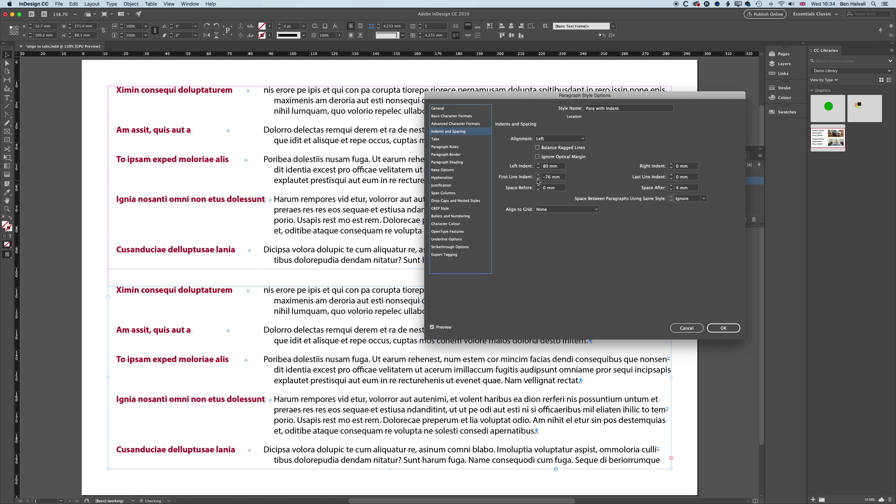
click(538, 180)
click(537, 179)
click(537, 180)
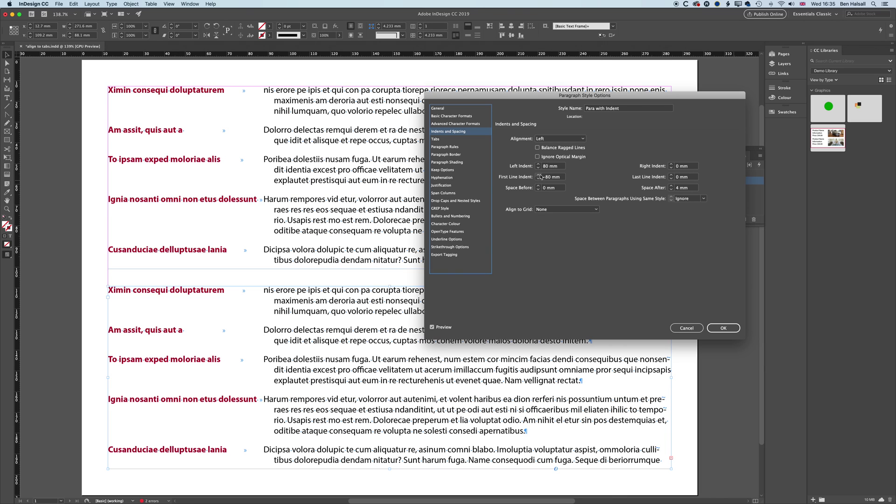
- Add an 80 mm tab stop to the style and accept the style changes
click(454, 140)
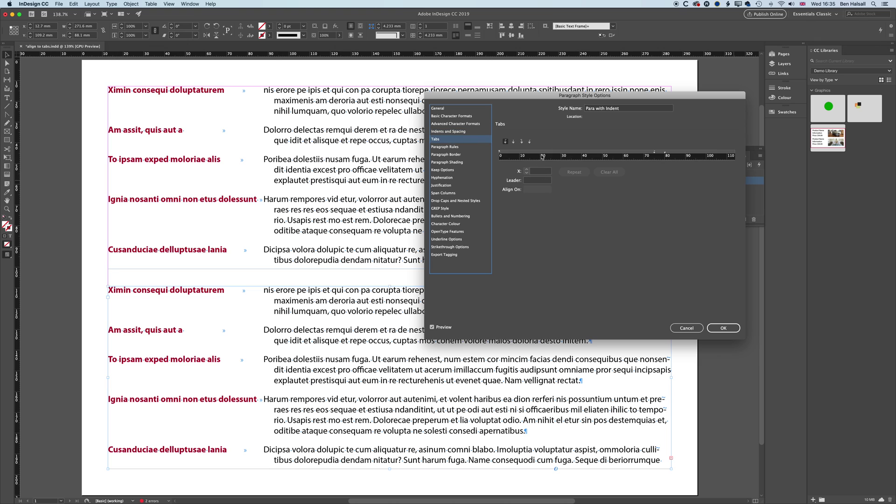
click(655, 154)
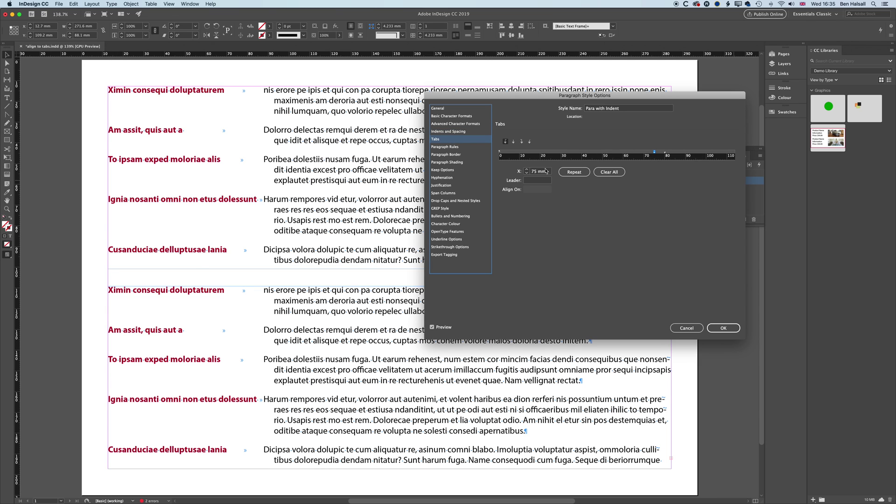
click(526, 170)
click(526, 170)
click(527, 170)
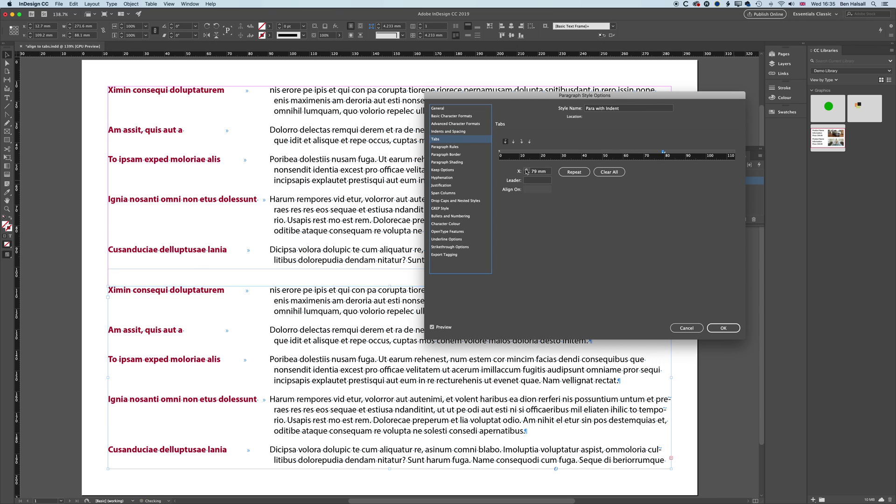
click(526, 169)
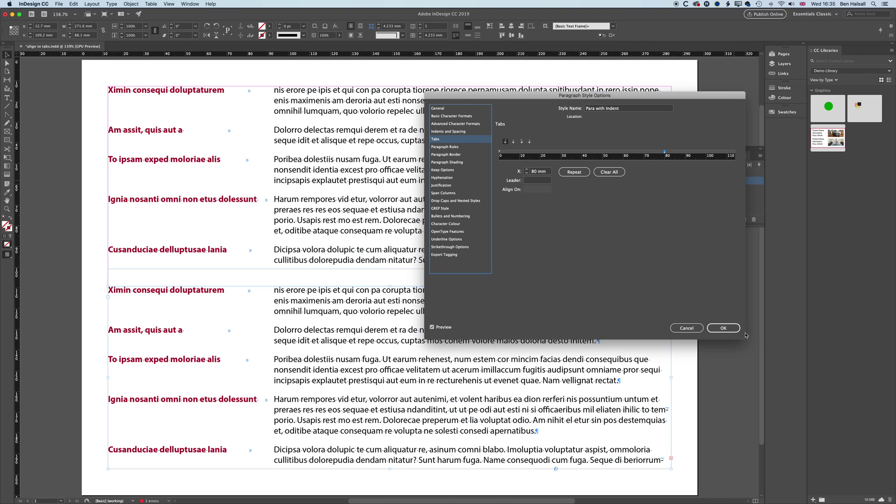
click(723, 328)
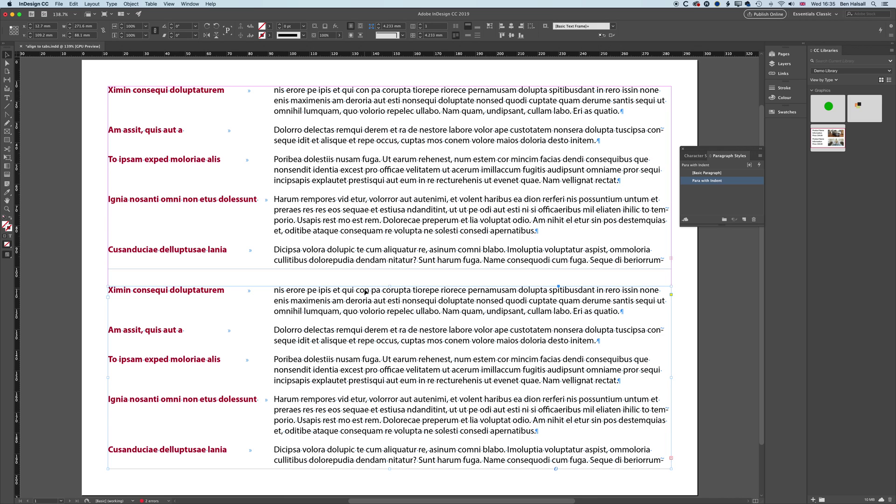
- Reopen the Para with Indent style options on Bullets and Numbering, where list type is None
double_click(735, 181)
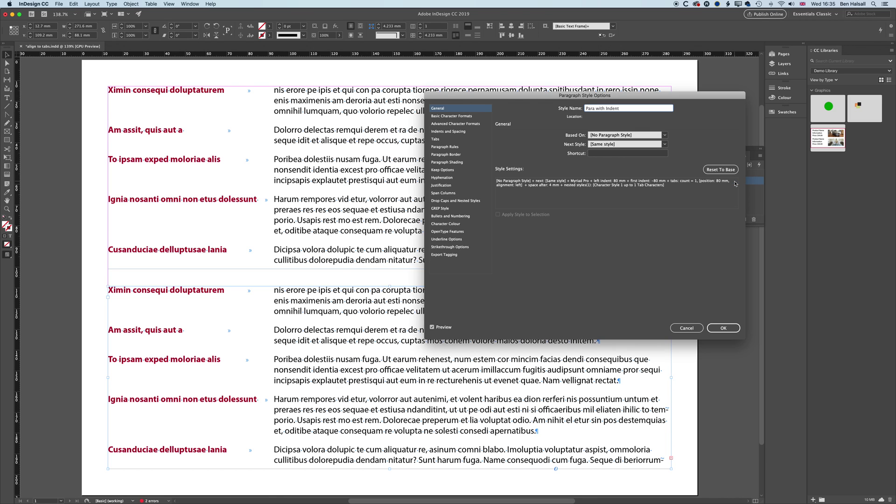
click(452, 216)
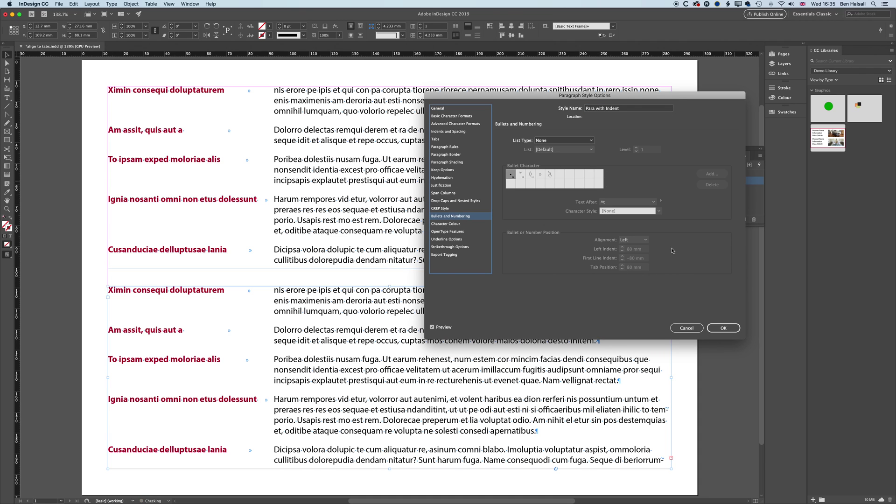